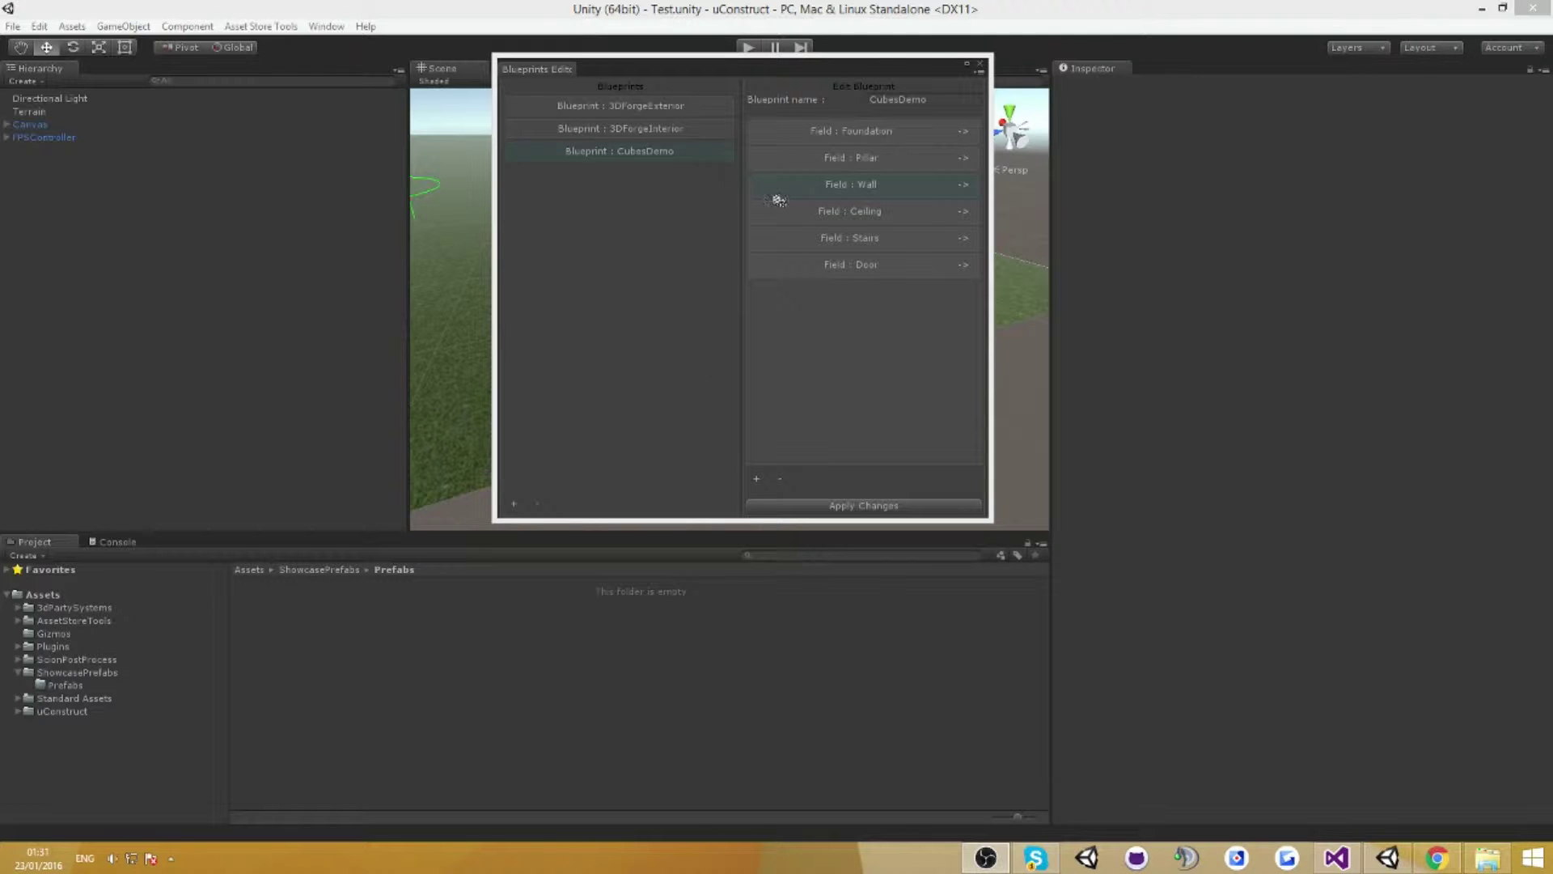
Set Foundation_Stone2 and fi_vil_cath_pillar_01_3m as the export objects of the CubesDemo blueprint's Foundation and Pillar fields.
{"action": "left_click", "coordinate": [801, 212]}
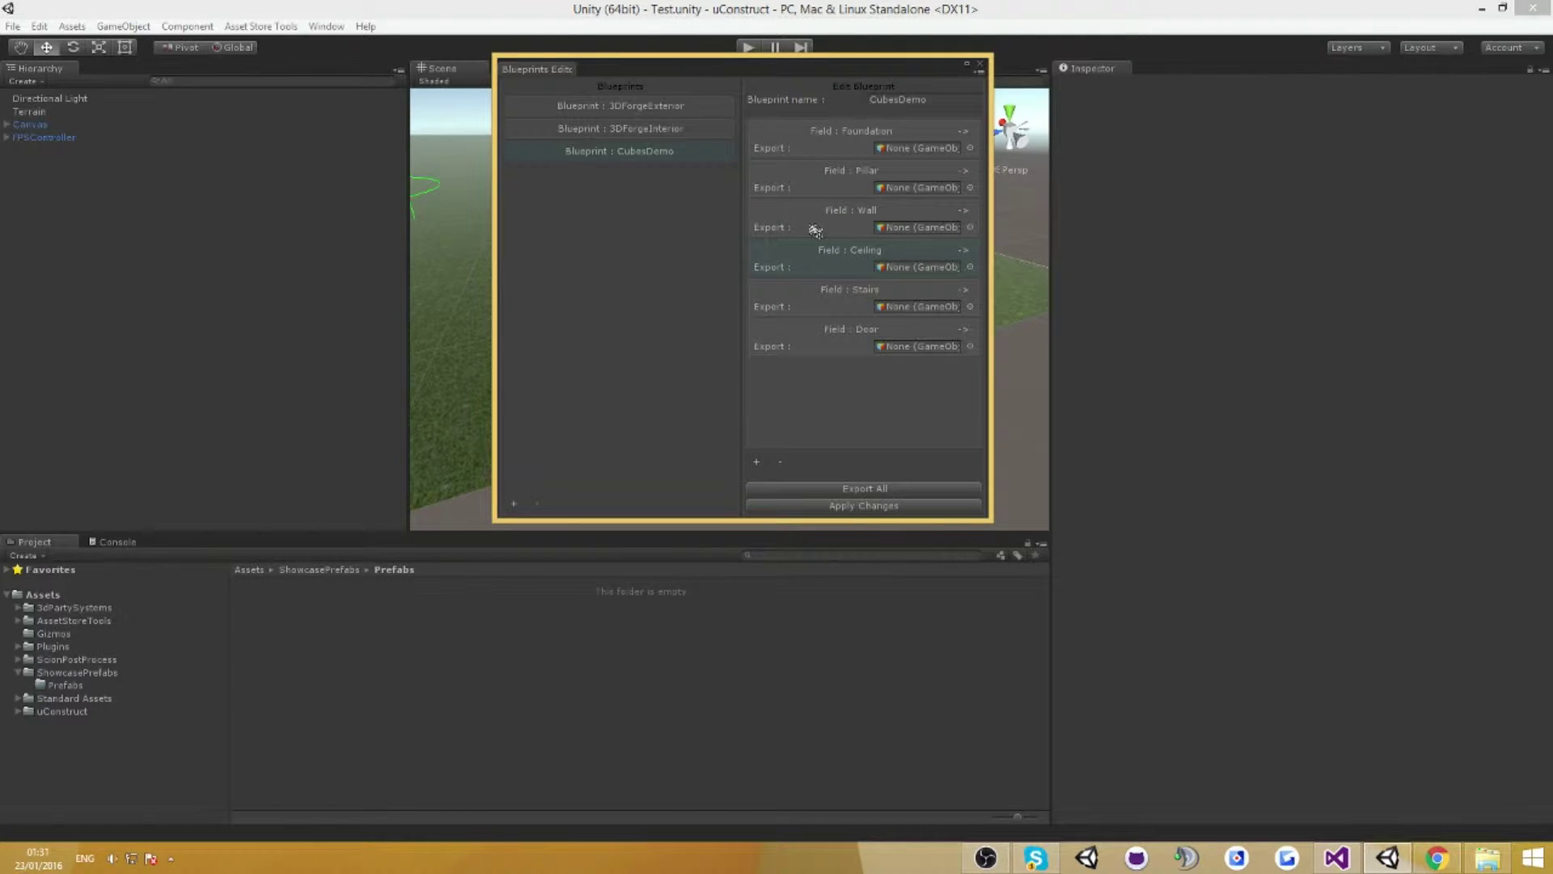
{"action": "left_click", "coordinate": [847, 181]}
{"action": "left_click", "coordinate": [819, 257]}
{"action": "left_click", "coordinate": [971, 150]}
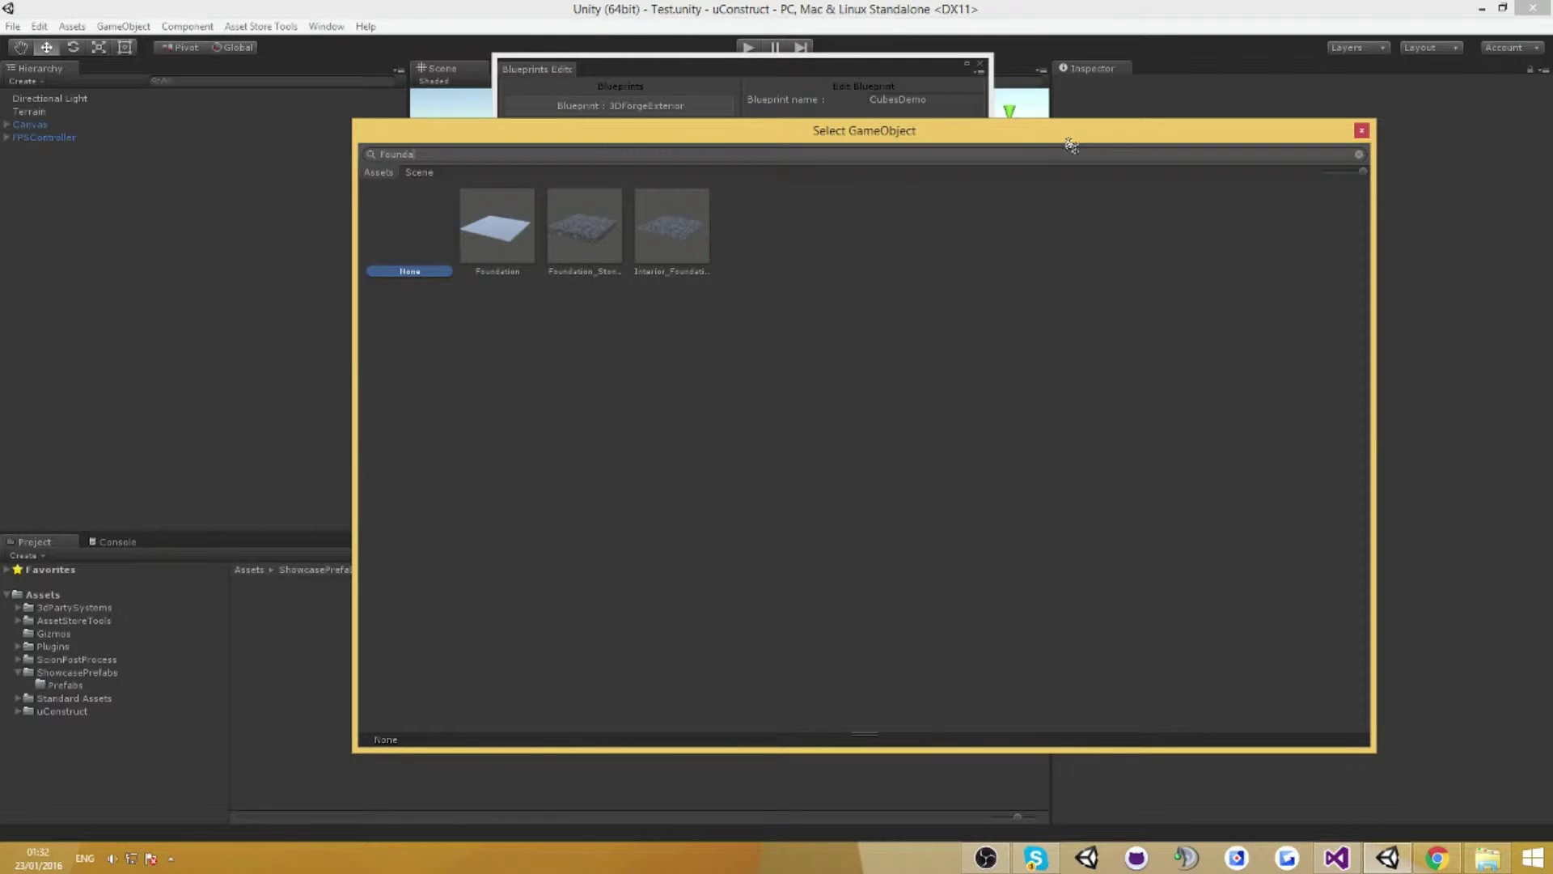
{"action": "double_click", "coordinate": [603, 249]}
{"action": "left_click", "coordinate": [971, 188]}
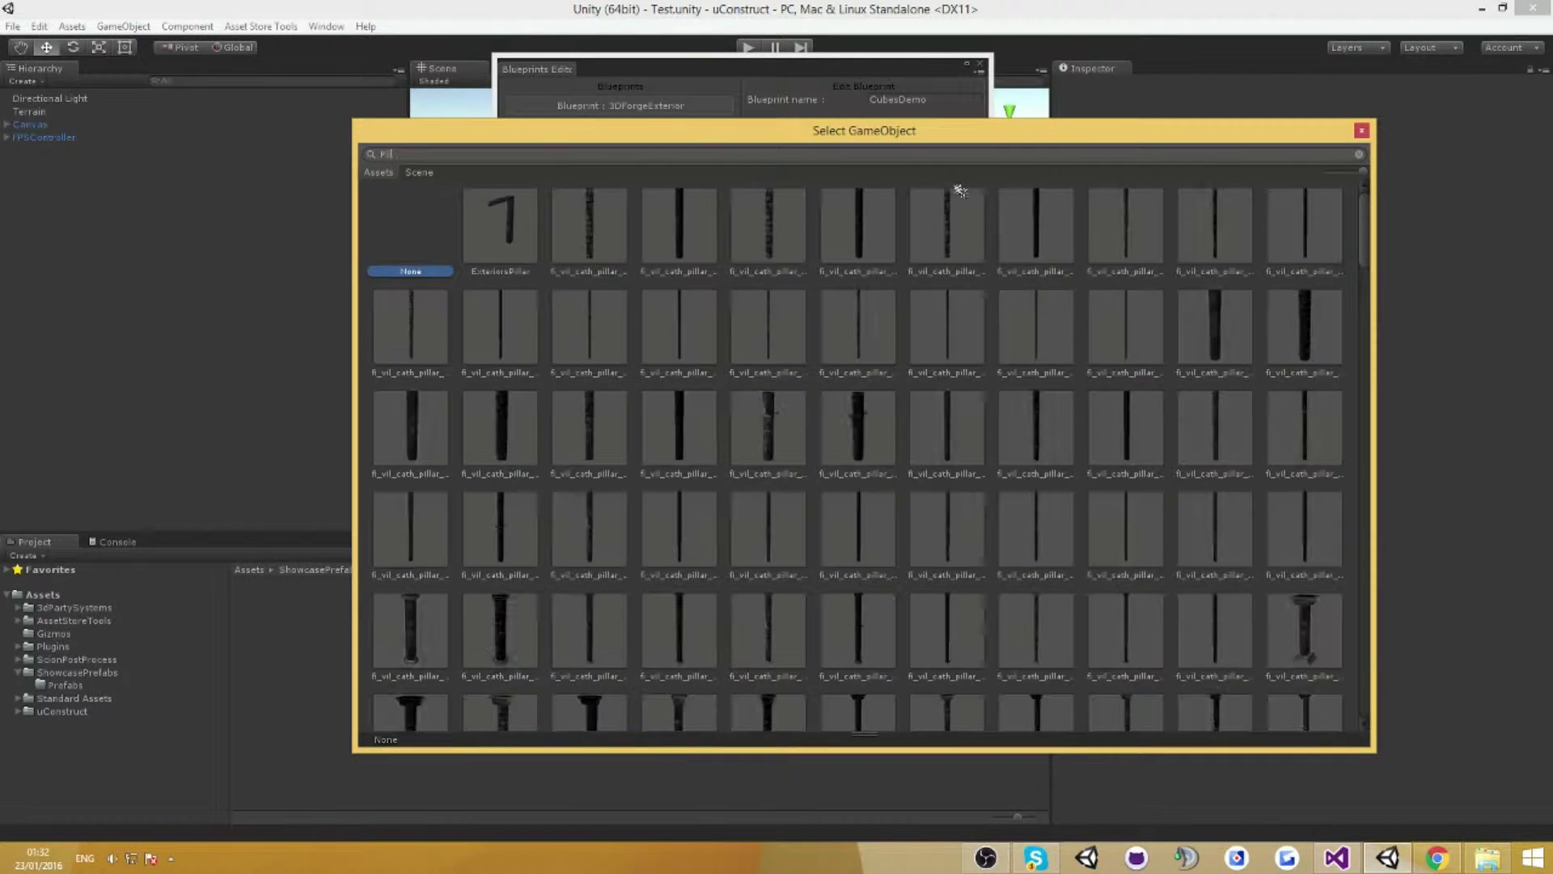
{"action": "double_click", "coordinate": [591, 235]}
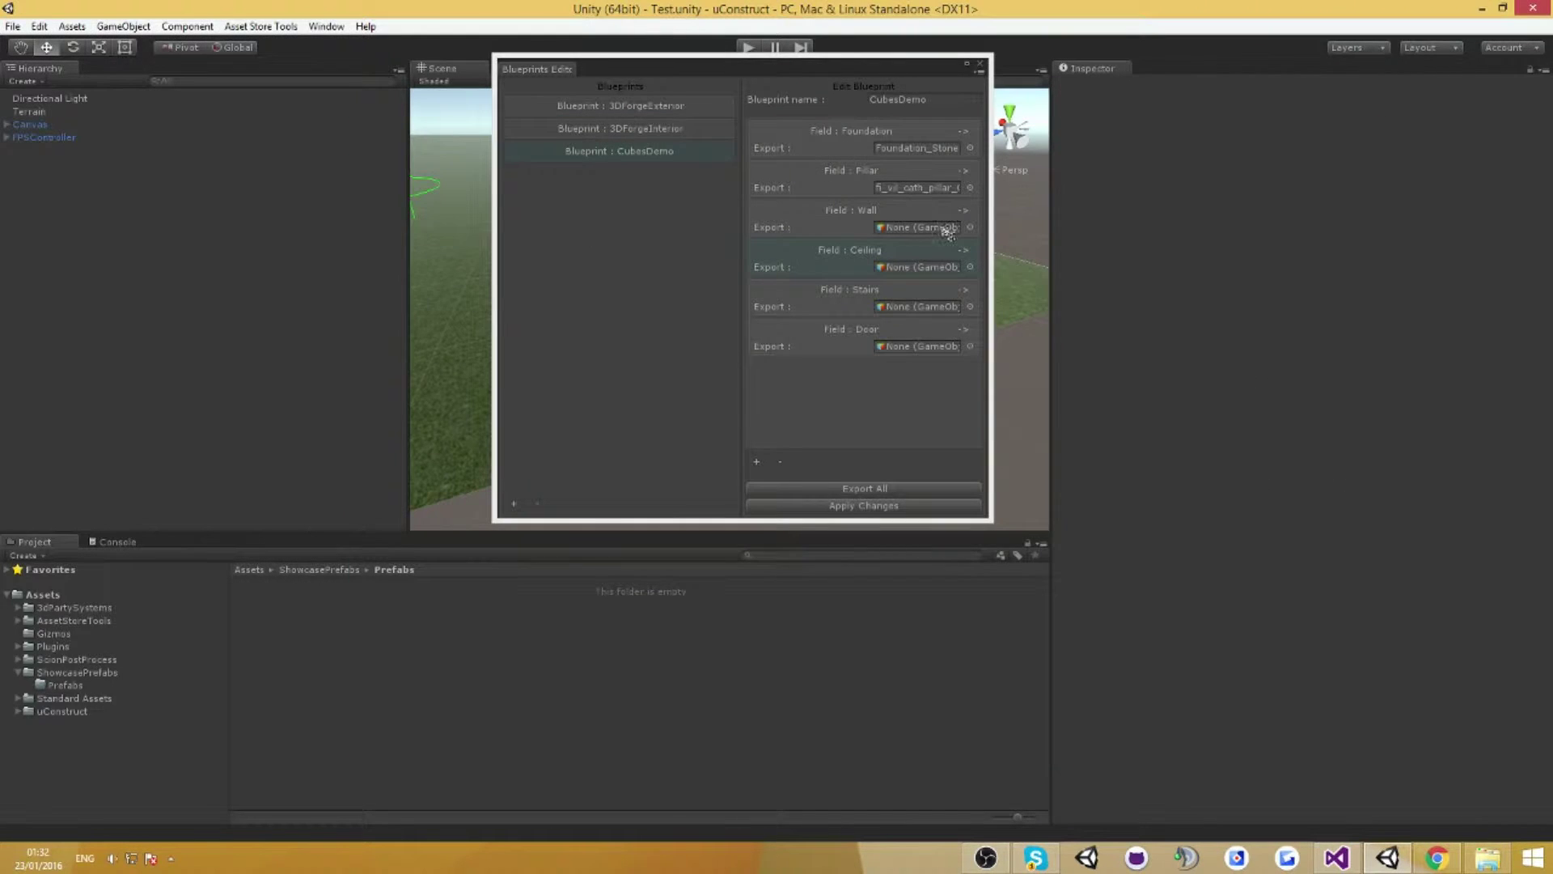
Set fi_vil_cath_wall_01 as the Wall field's export object and fi_vil_combs_floortile1_01b as the Ceiling field's.
{"action": "left_click", "coordinate": [970, 227]}
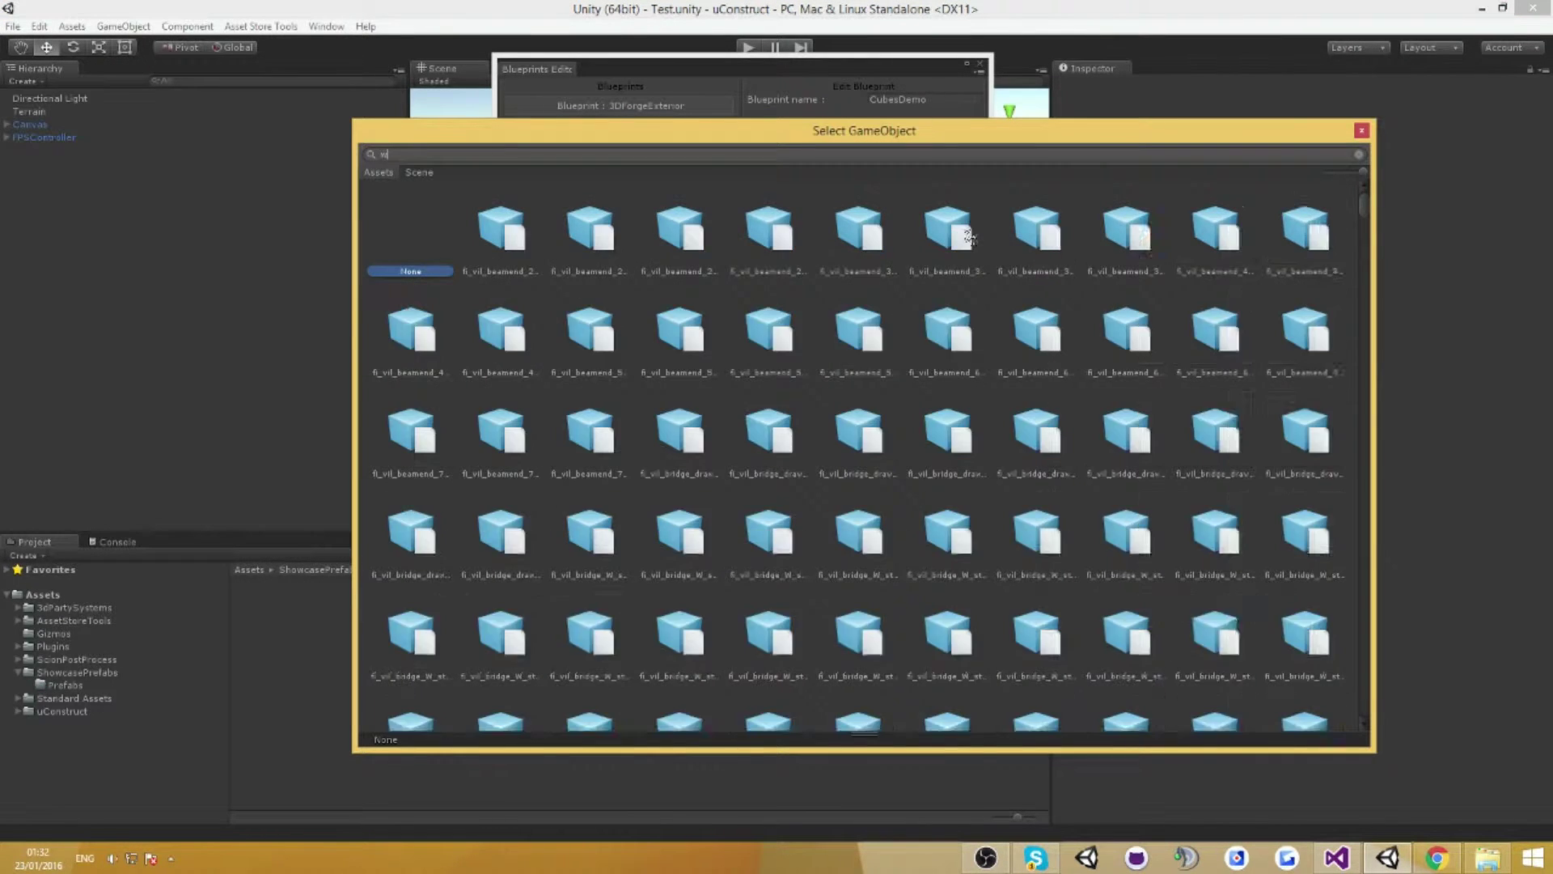
{"action": "double_click", "coordinate": [671, 360]}
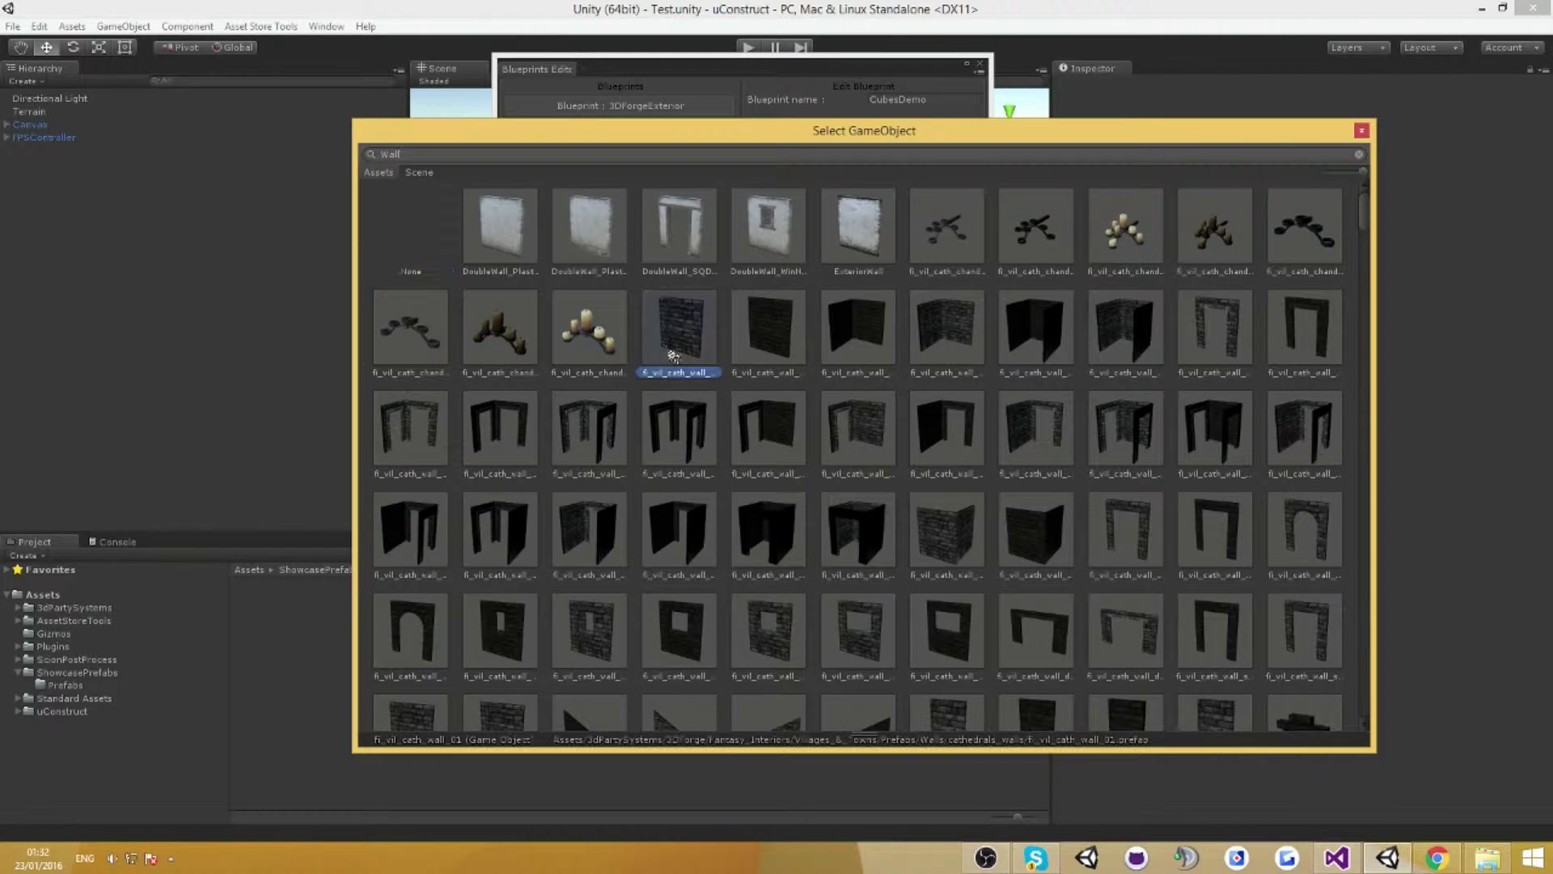
{"action": "left_click", "coordinate": [970, 267]}
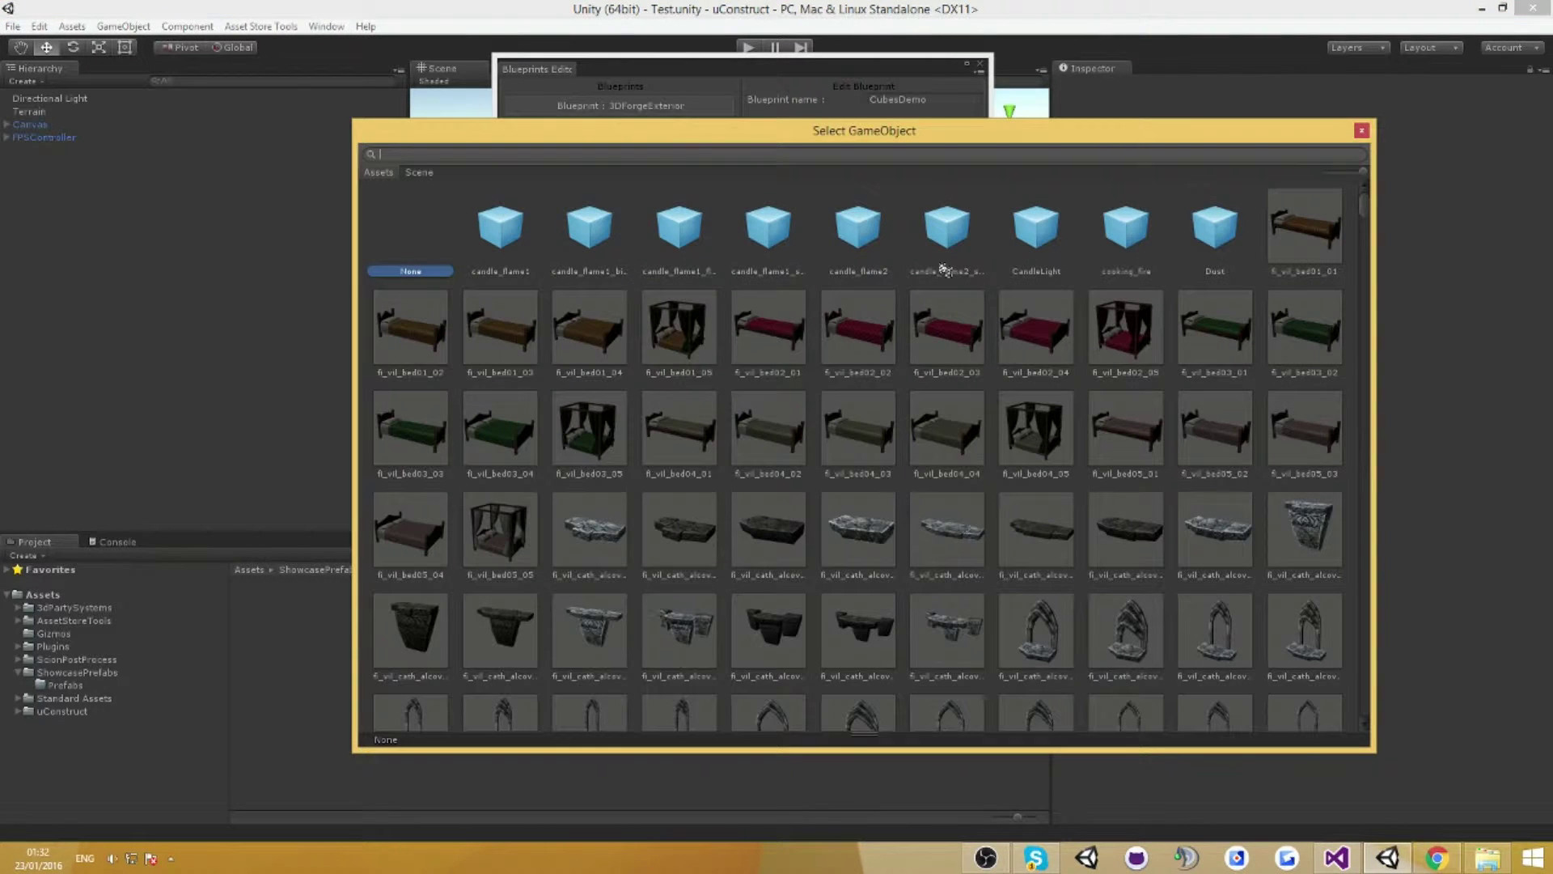
{"action": "type", "text": "floor"}
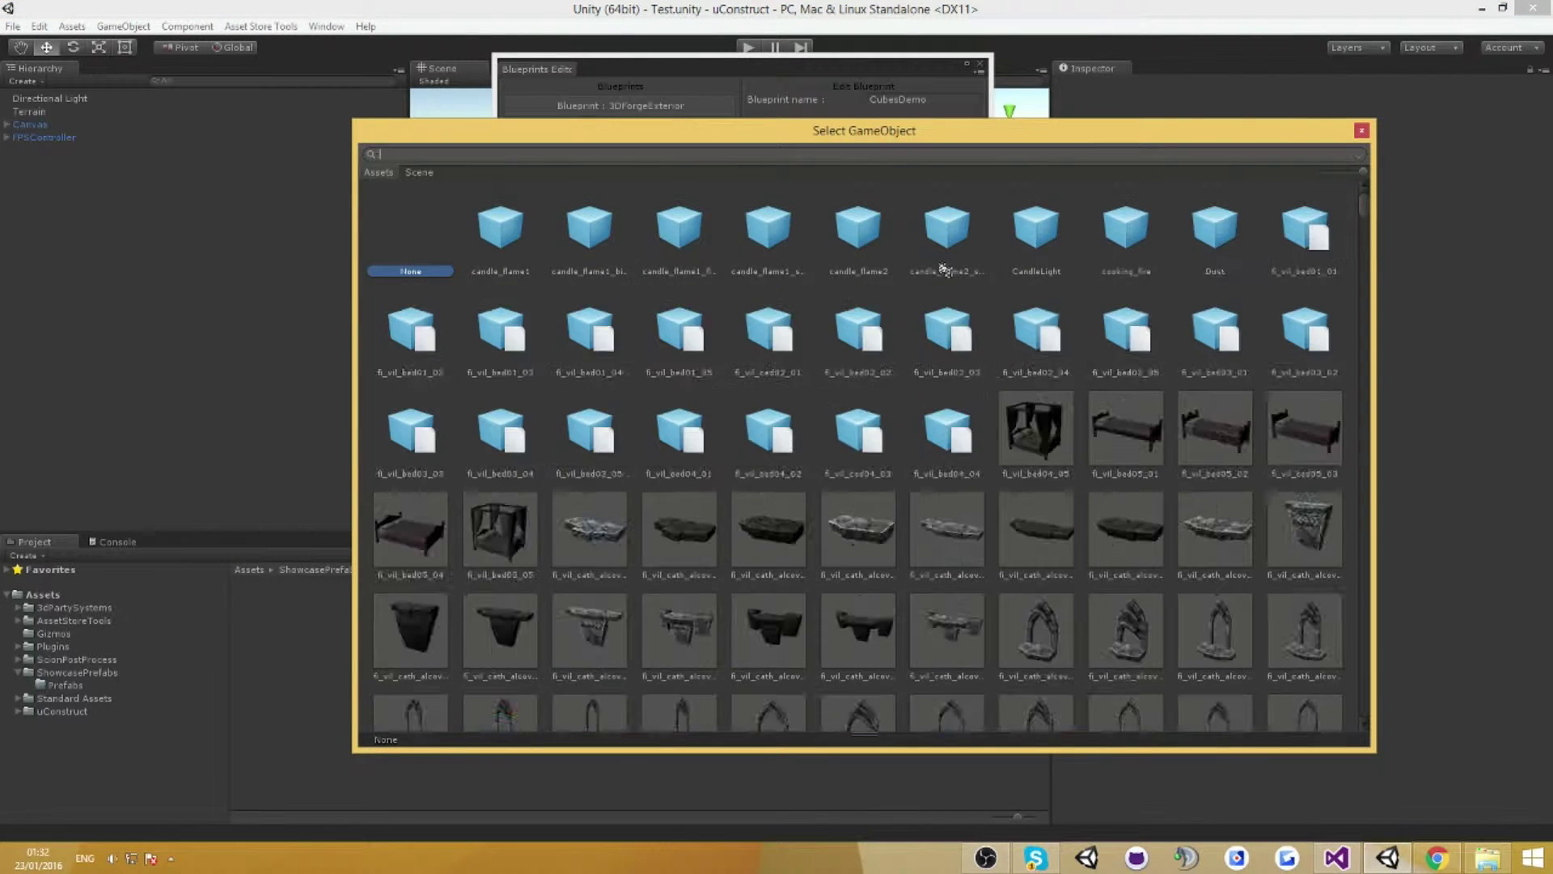
{"action": "scroll", "coordinate": [915, 539], "scroll_direction": "down", "scroll_amount": 15}
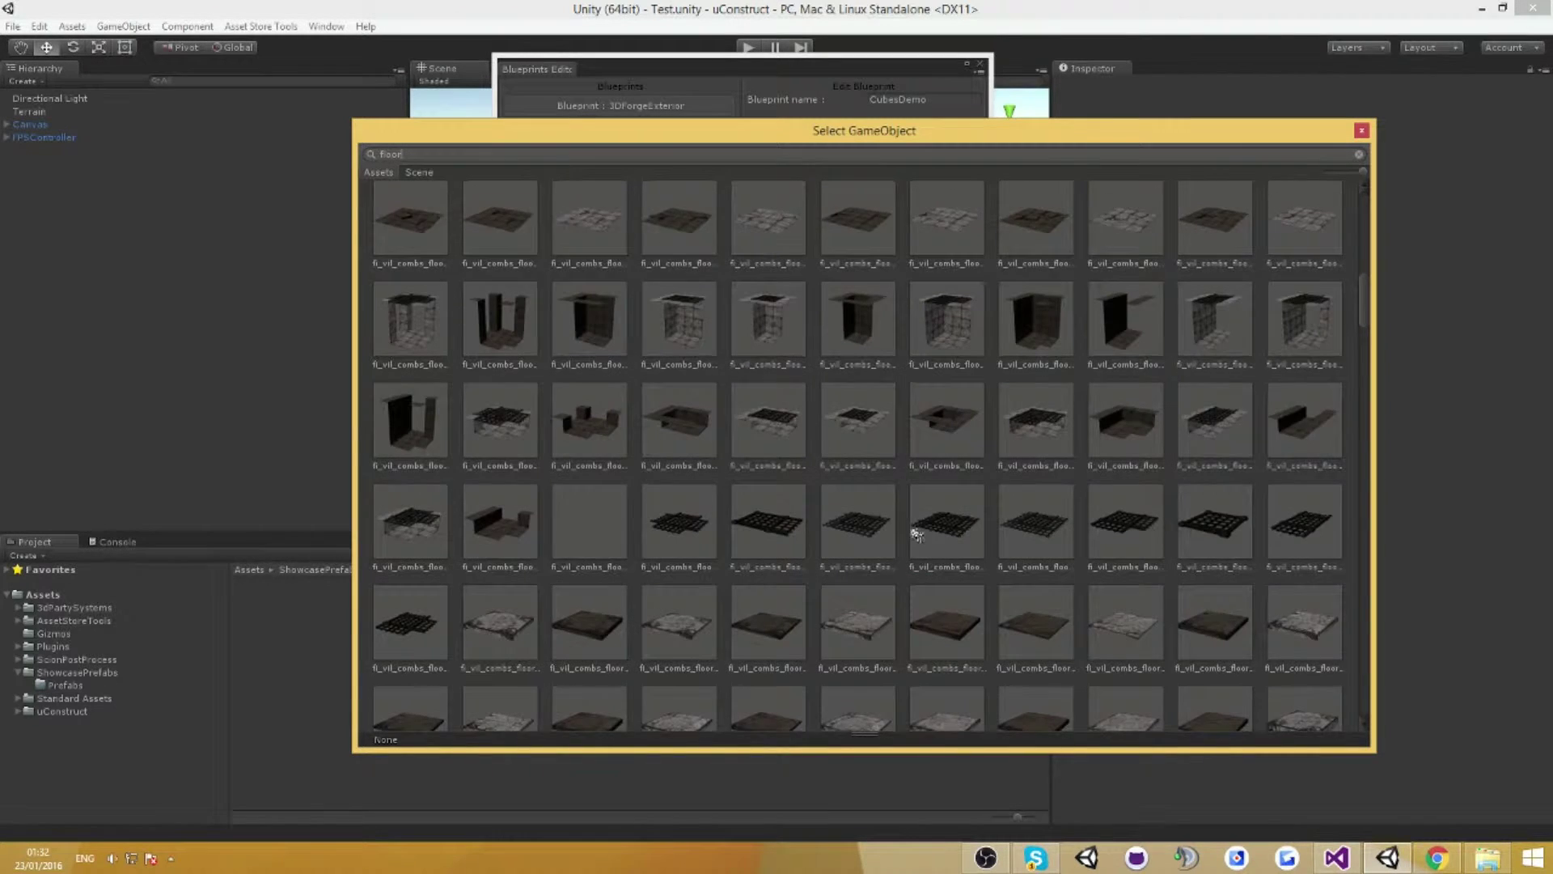
{"action": "double_click", "coordinate": [795, 539]}
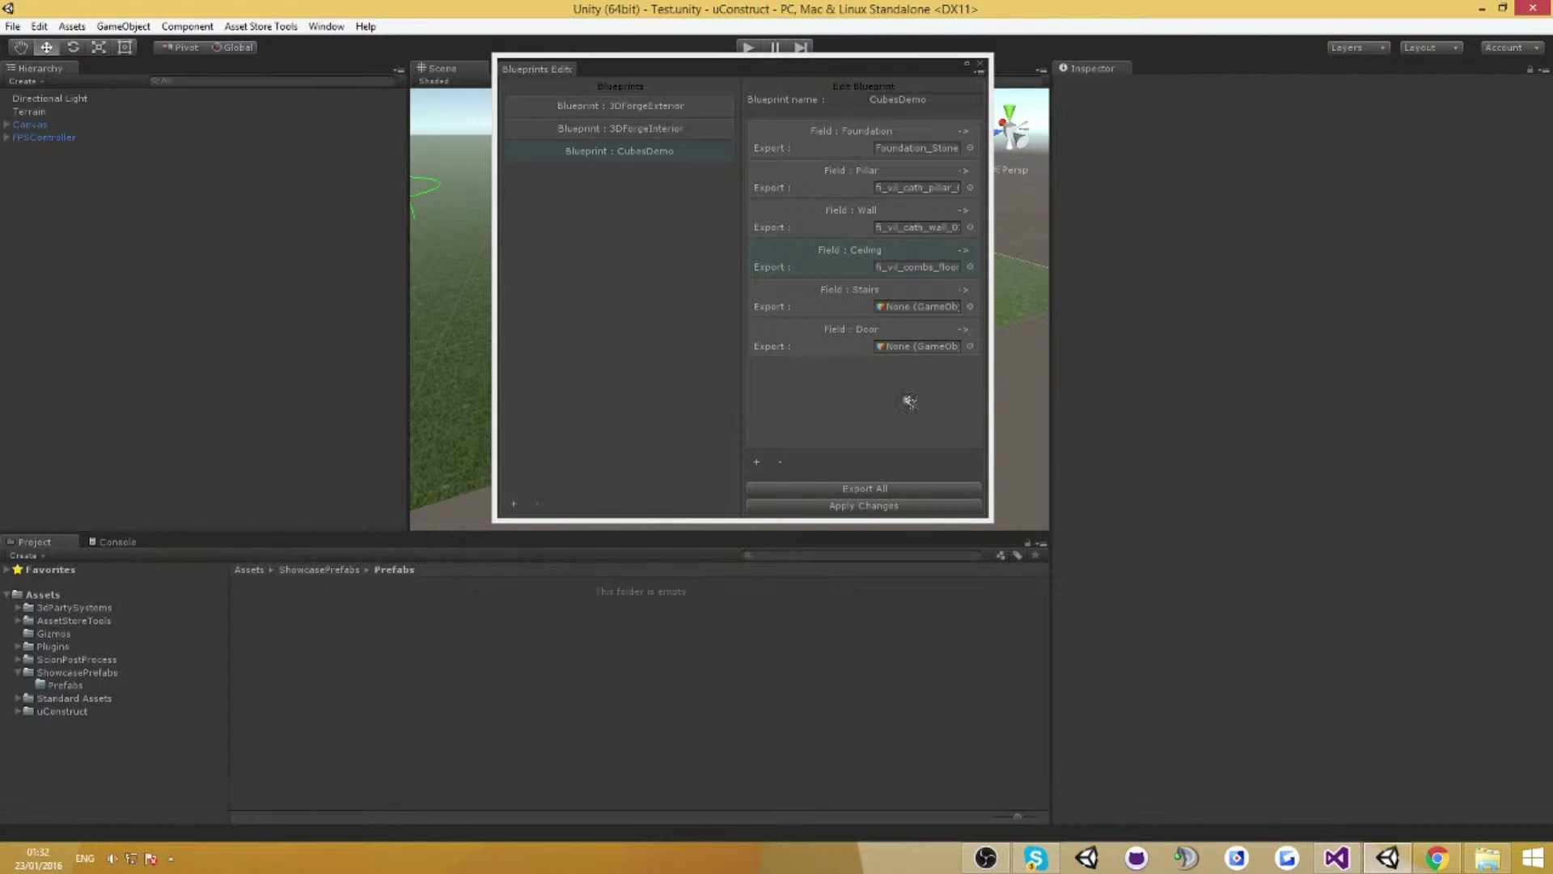
{"action": "left_click", "coordinate": [838, 336]}
{"action": "left_click", "coordinate": [827, 312]}
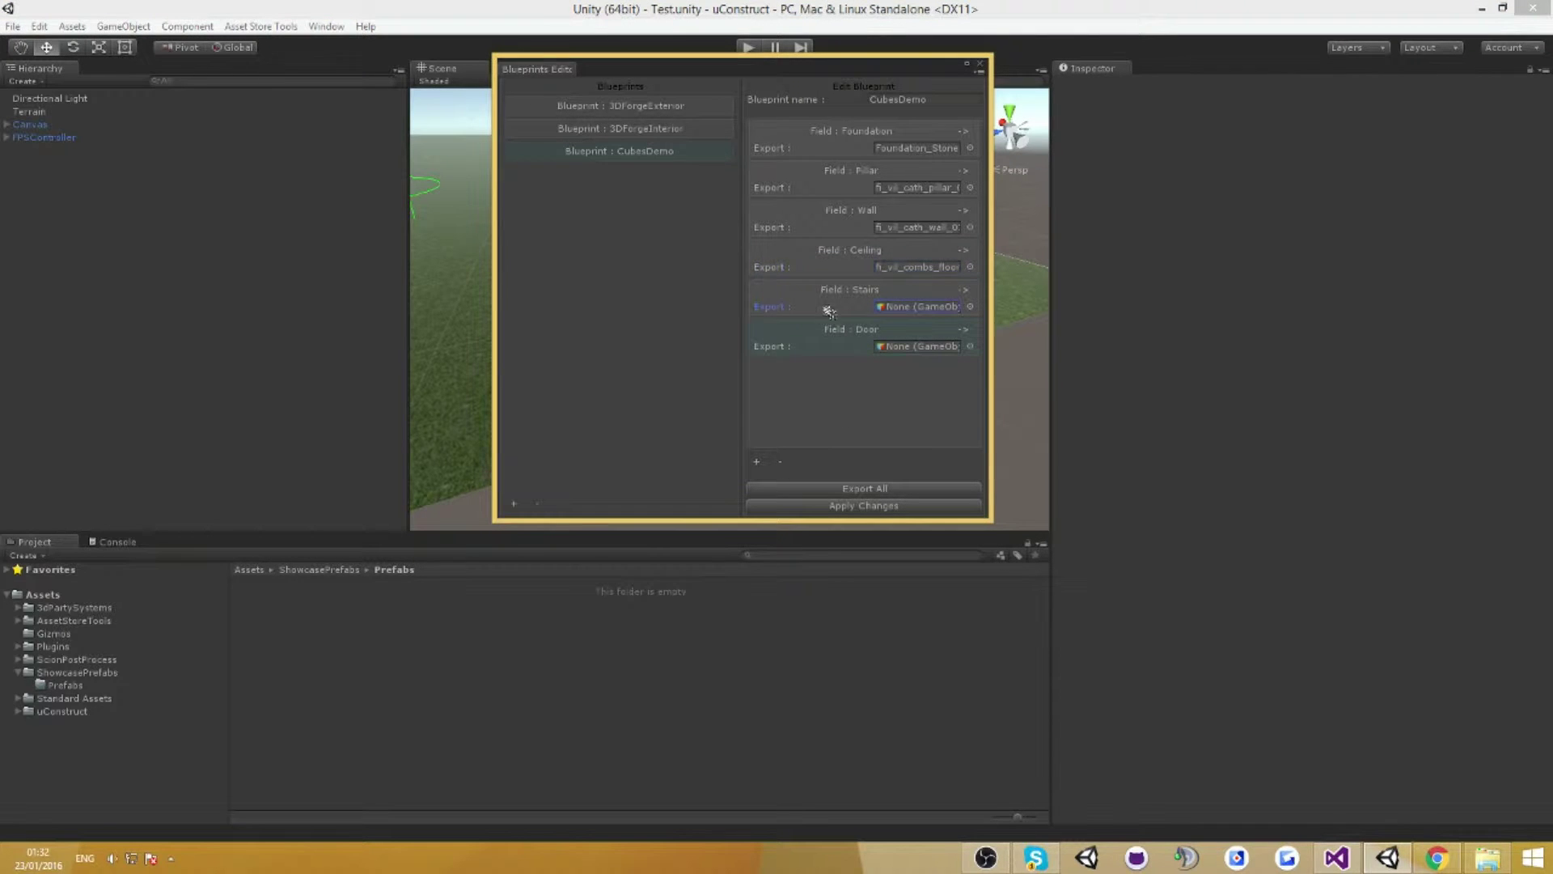
{"action": "left_click", "coordinate": [800, 303]}
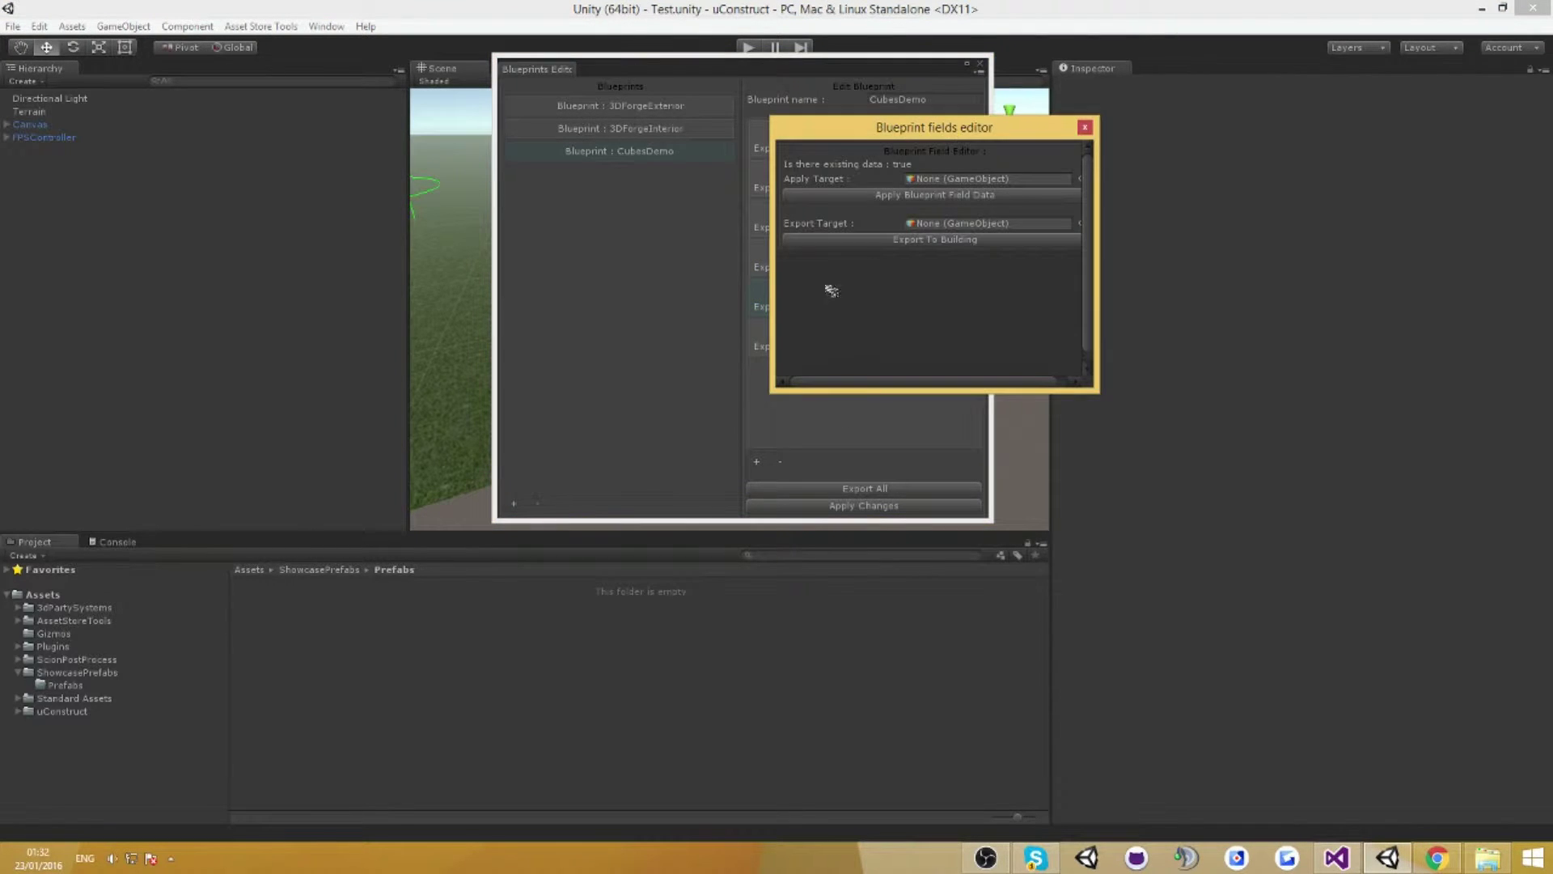
{"action": "left_click", "coordinate": [1096, 142]}
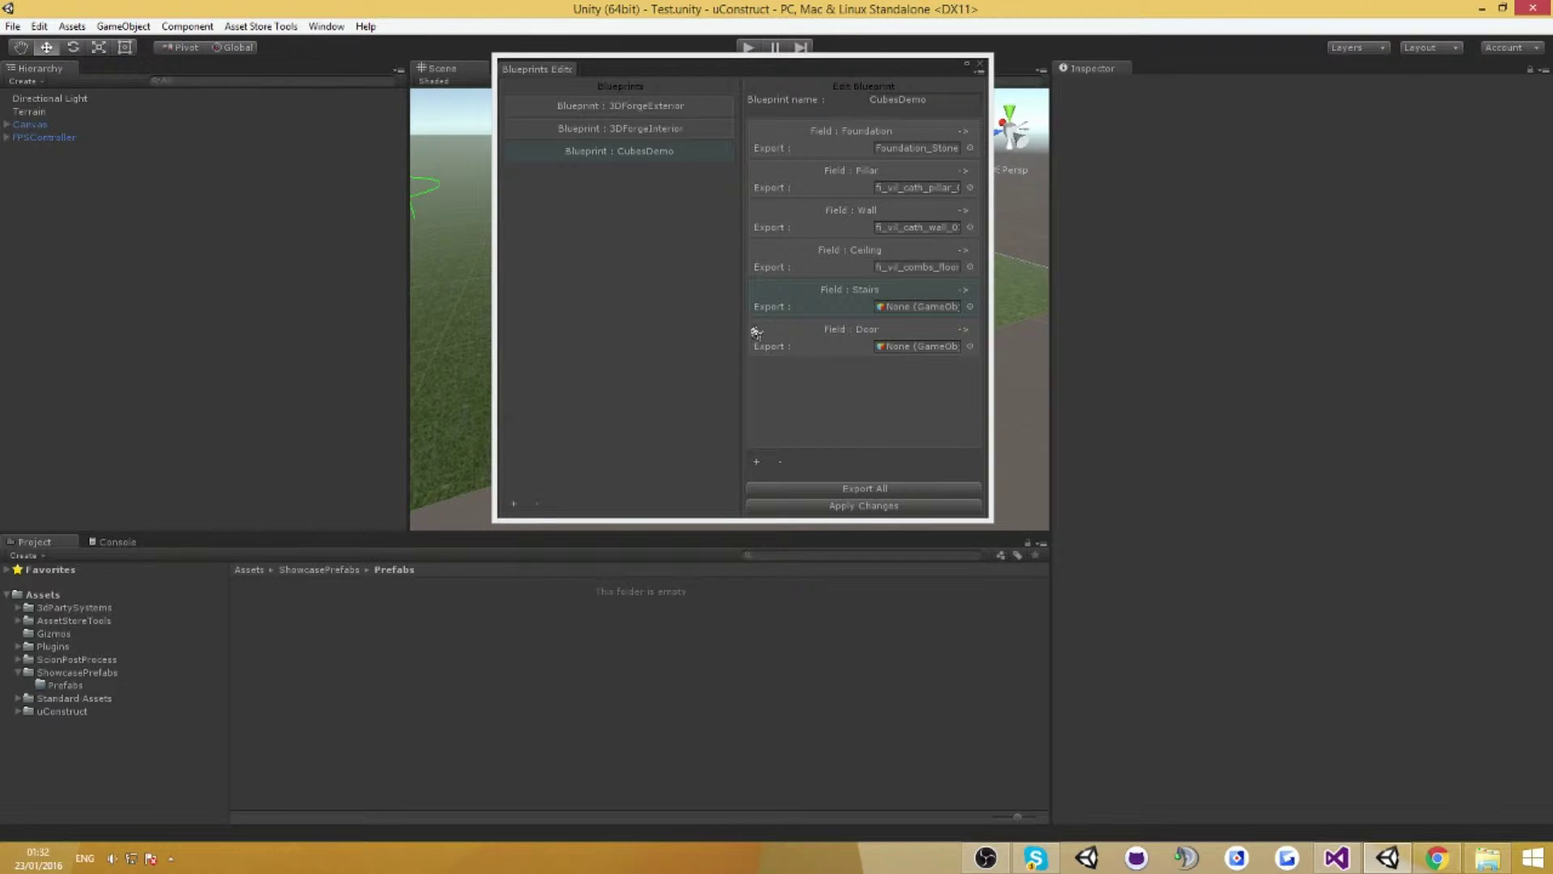
{"action": "left_click", "coordinate": [827, 337]}
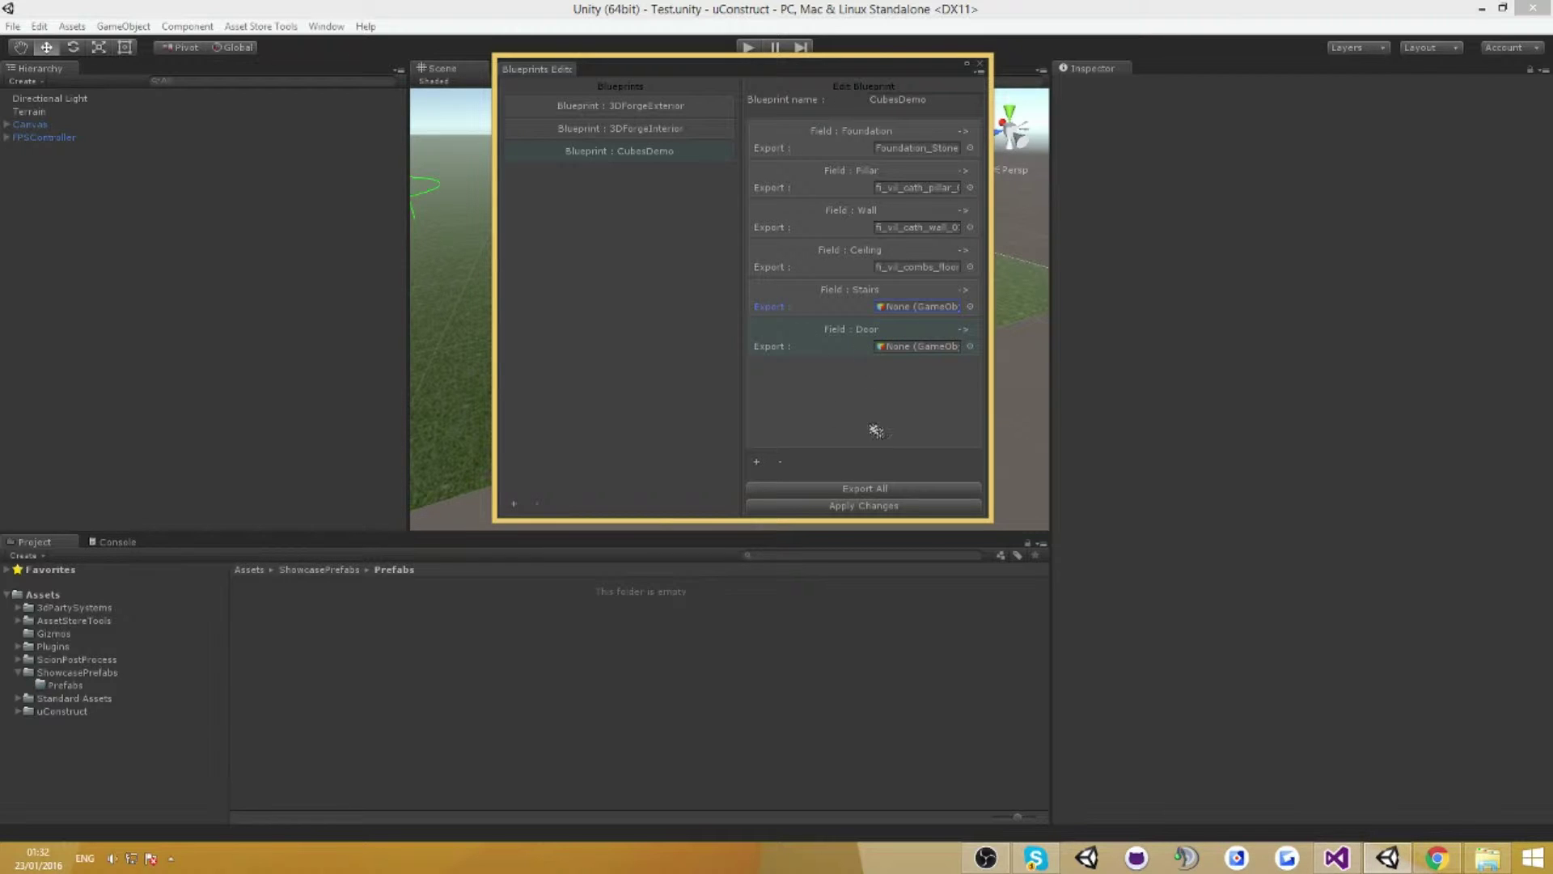
Export all assigned blueprint fields, keep the generated objects in the scene instead of saving to prefabs, and close the blueprint editor.
{"action": "left_click", "coordinate": [893, 506]}
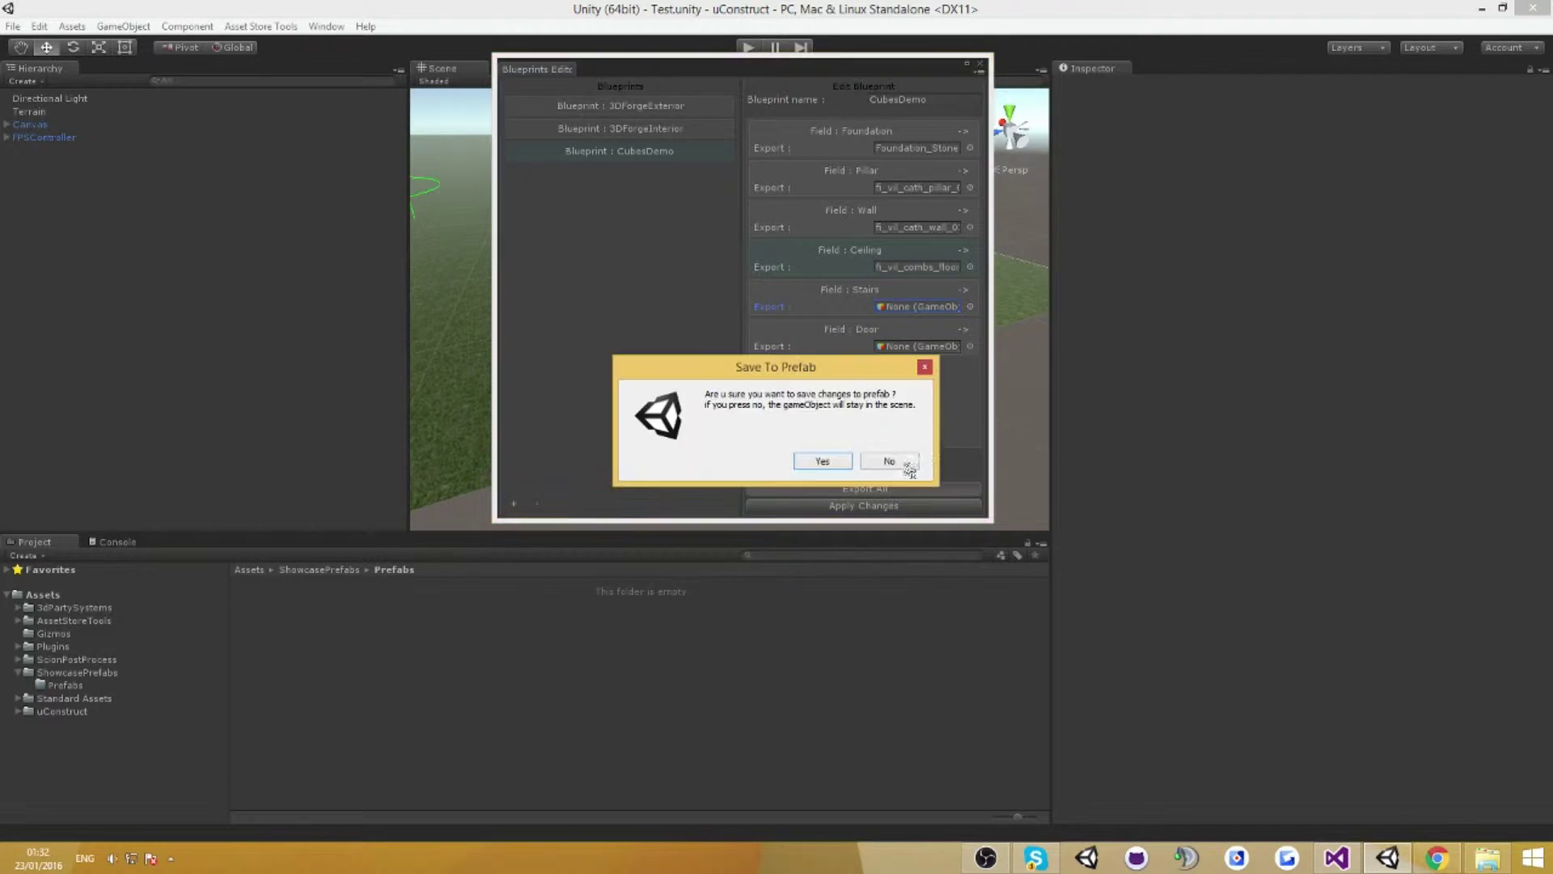
{"action": "left_click", "coordinate": [888, 460]}
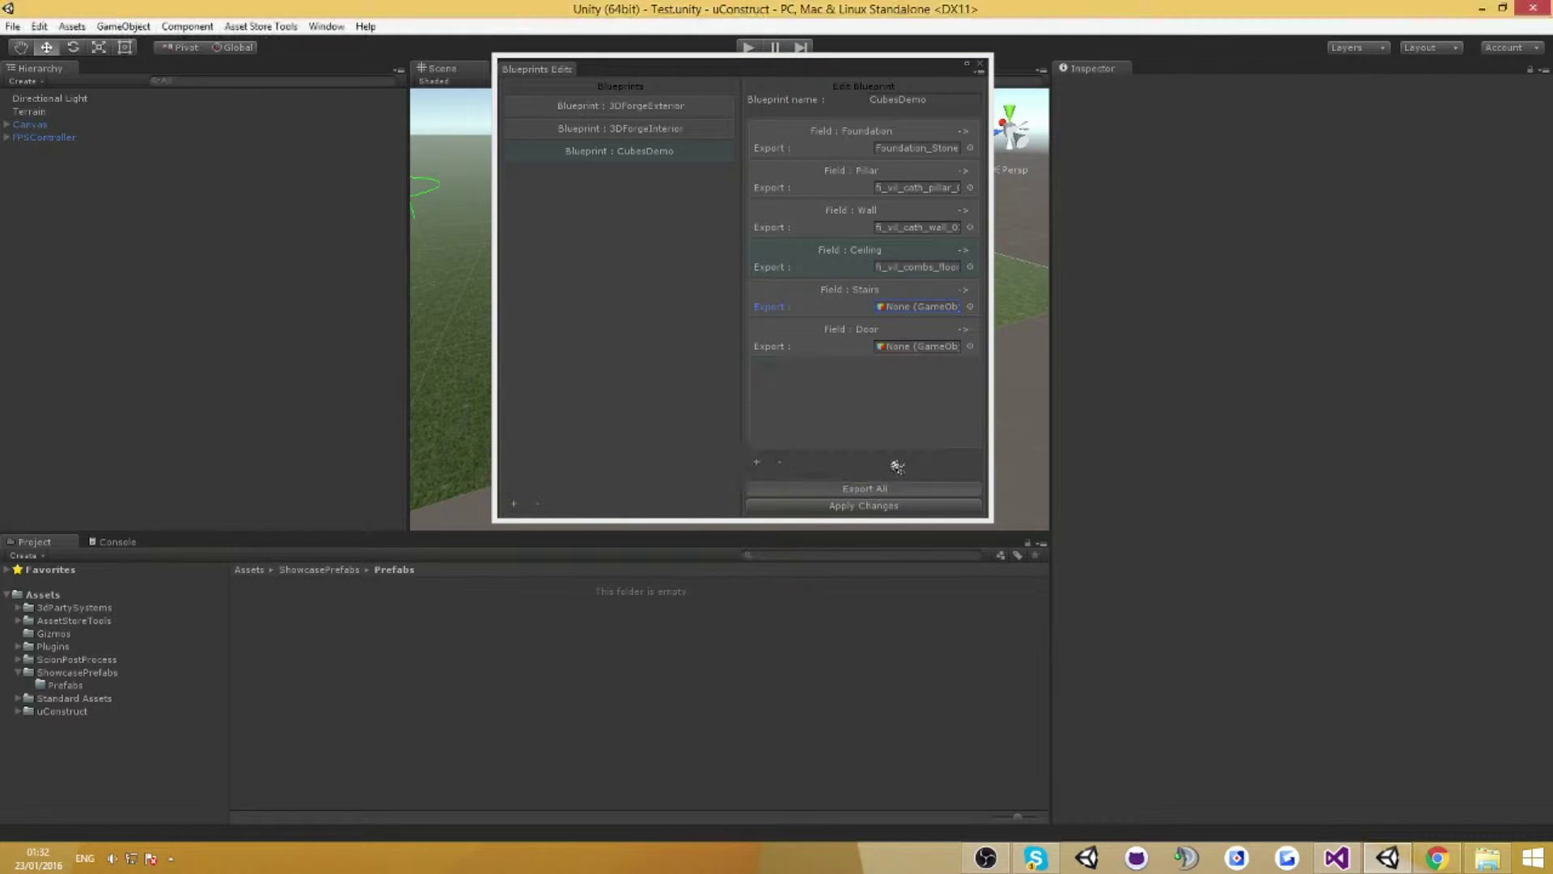
{"action": "left_click", "coordinate": [888, 461]}
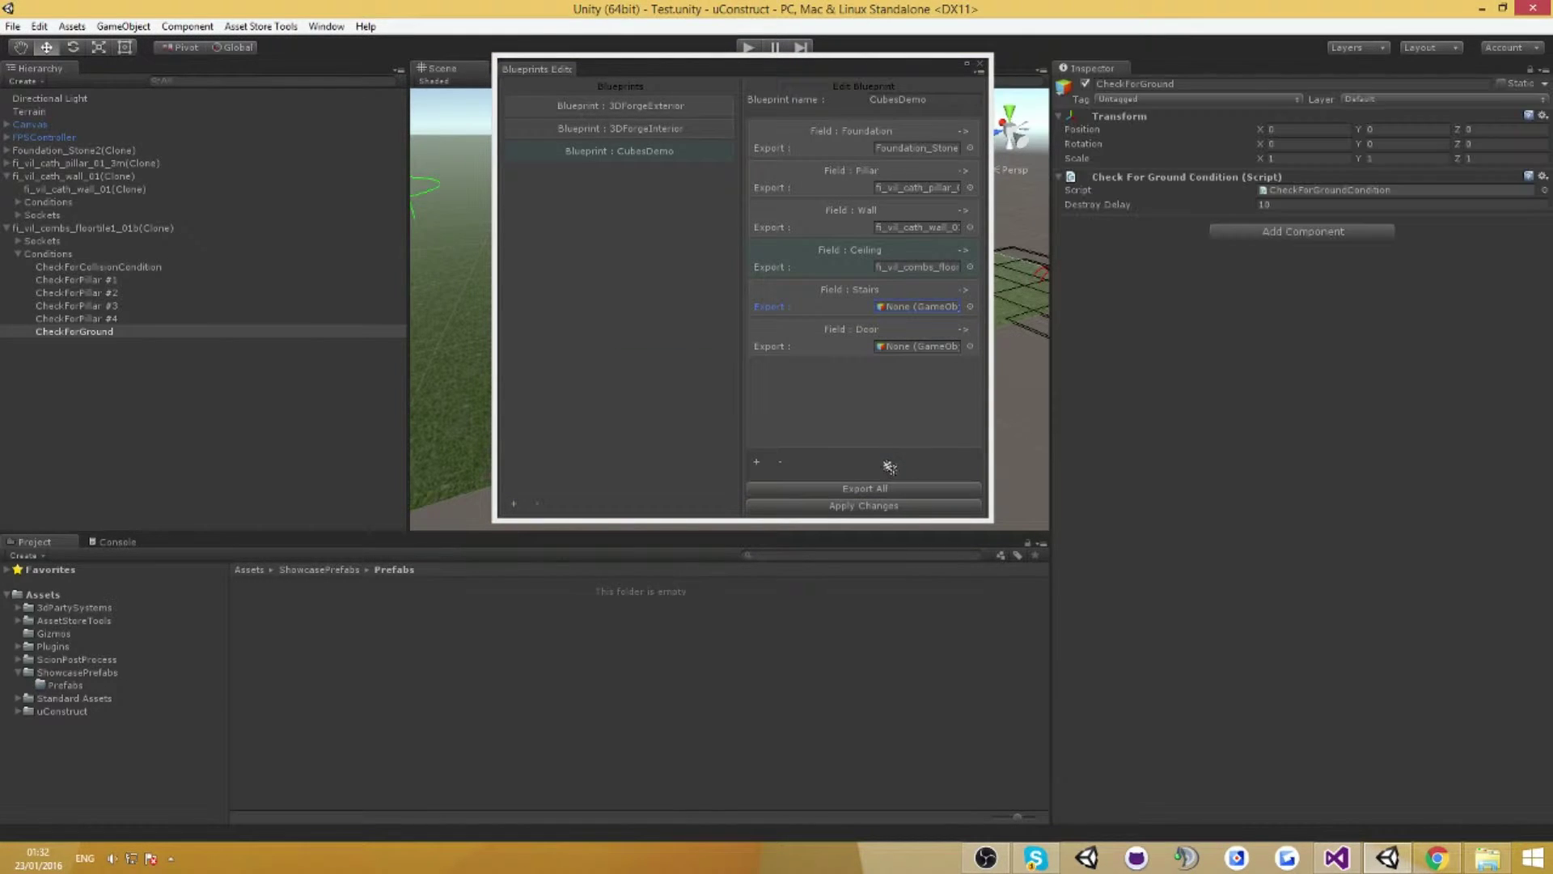
{"action": "left_click", "coordinate": [979, 63]}
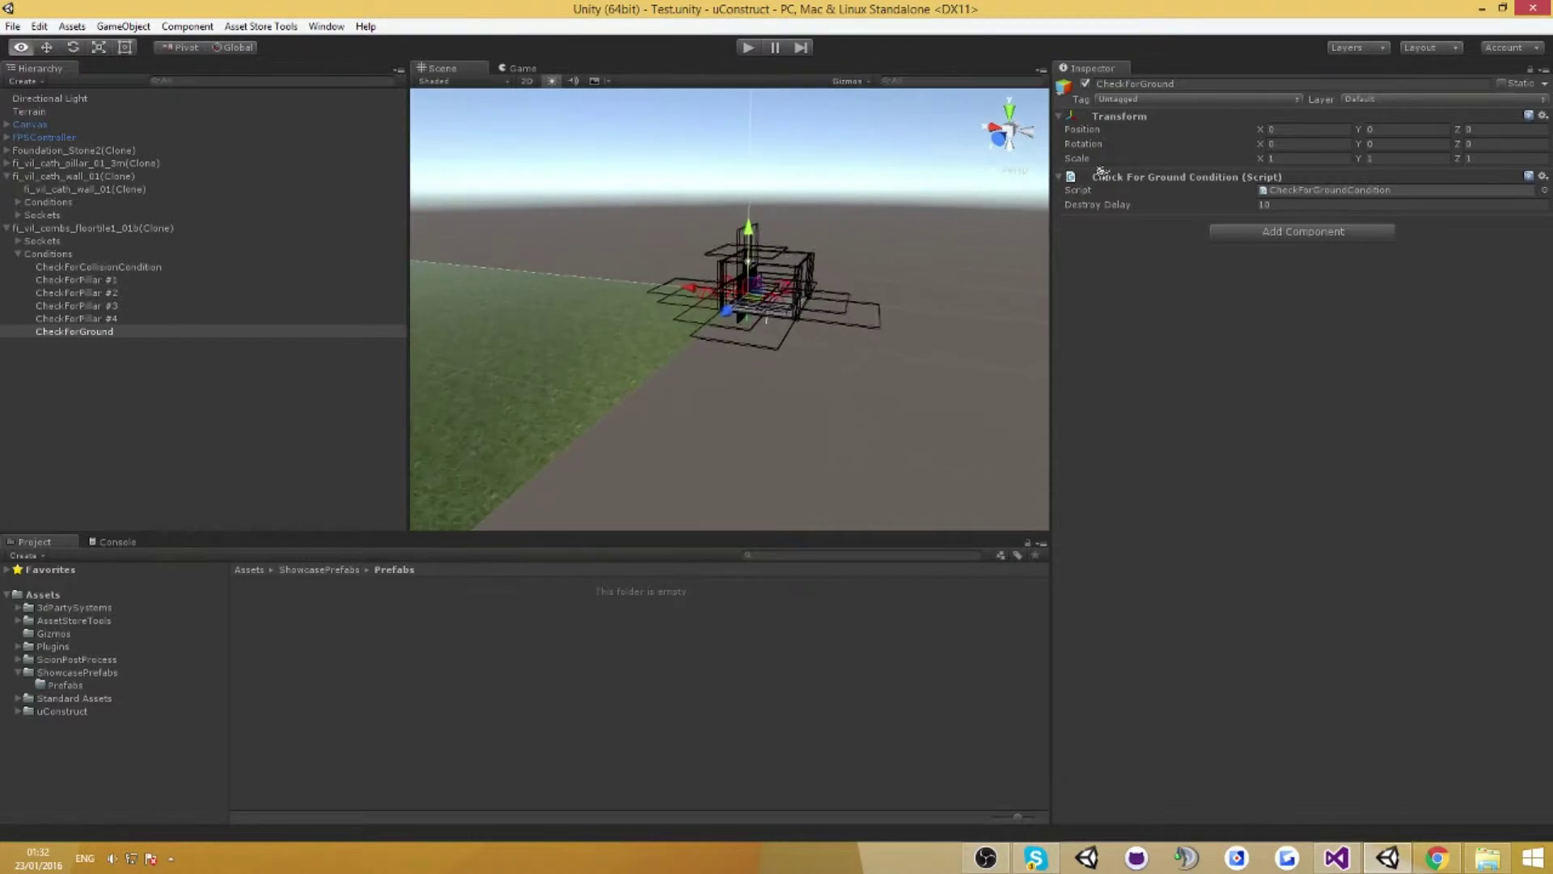
Examine the exported building objects in the scene, collapse the wall and floor tile hierarchies, and select Foundation_Stone2(Clone).
{"action": "right_click_drag", "start_coordinate": [1176, 146], "coordinate": [1323, 183]}
{"action": "right_click_drag", "start_coordinate": [867, 271], "coordinate": [1042, 292]}
{"action": "key", "text": "s"}
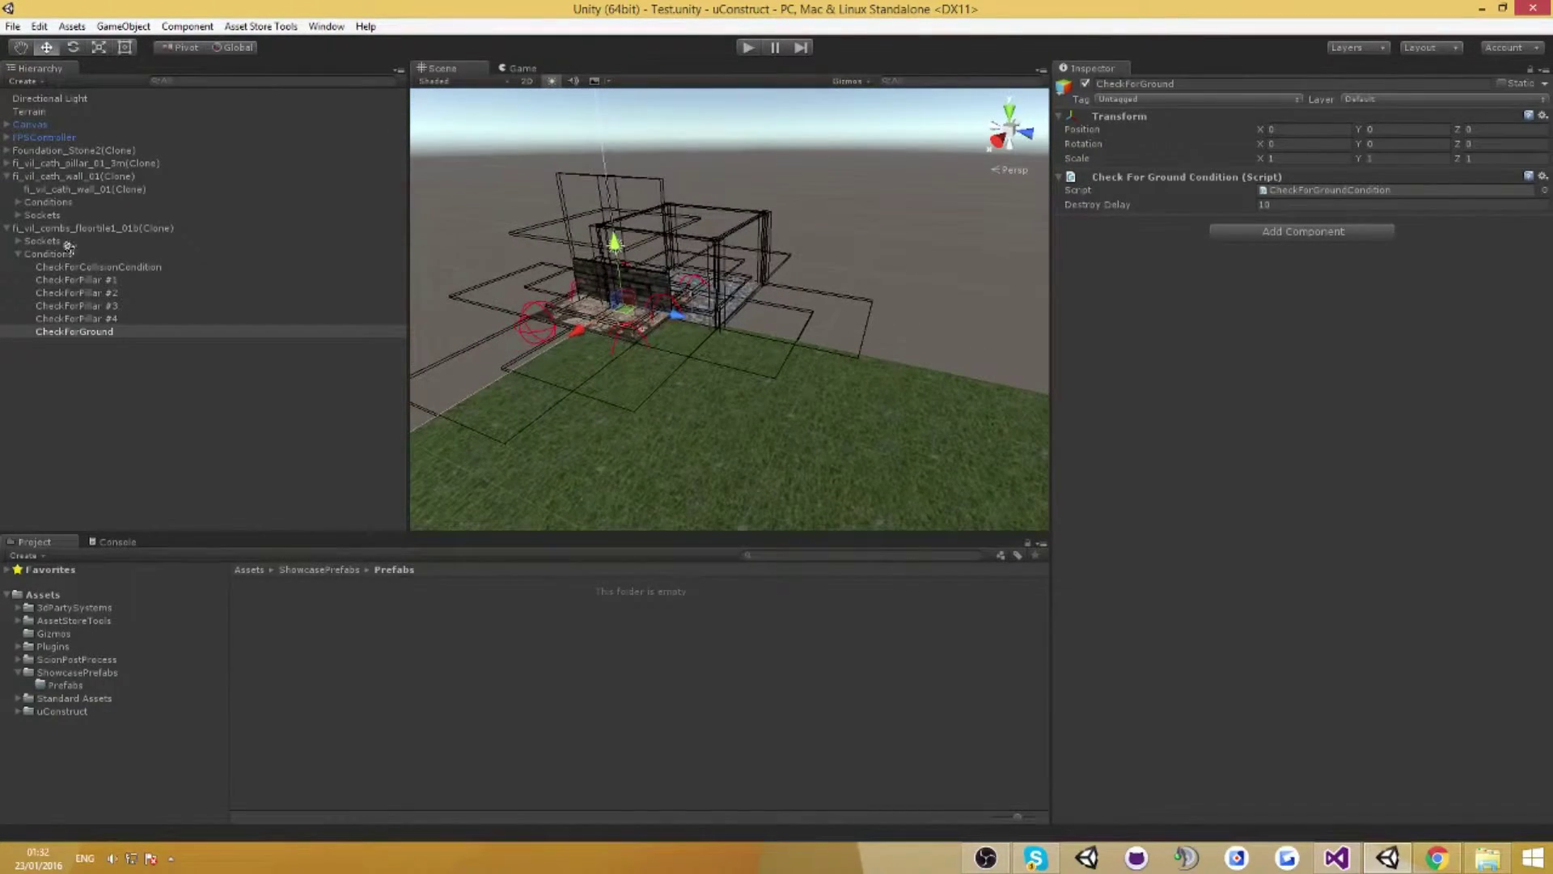
{"action": "left_click", "coordinate": [7, 228]}
{"action": "left_click", "coordinate": [8, 177]}
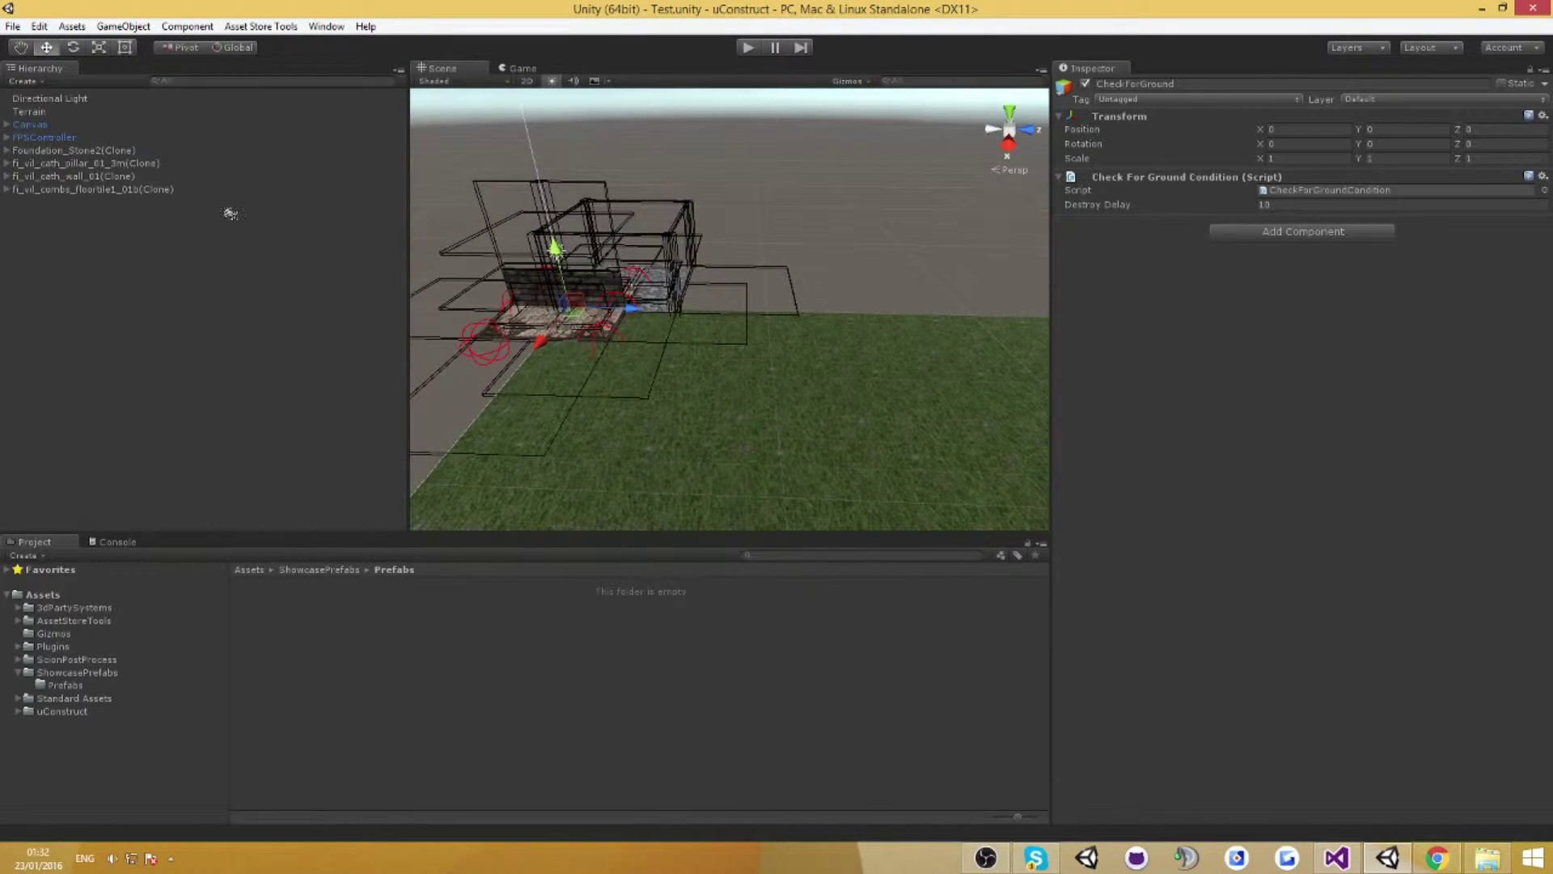
{"action": "left_click", "coordinate": [72, 150]}
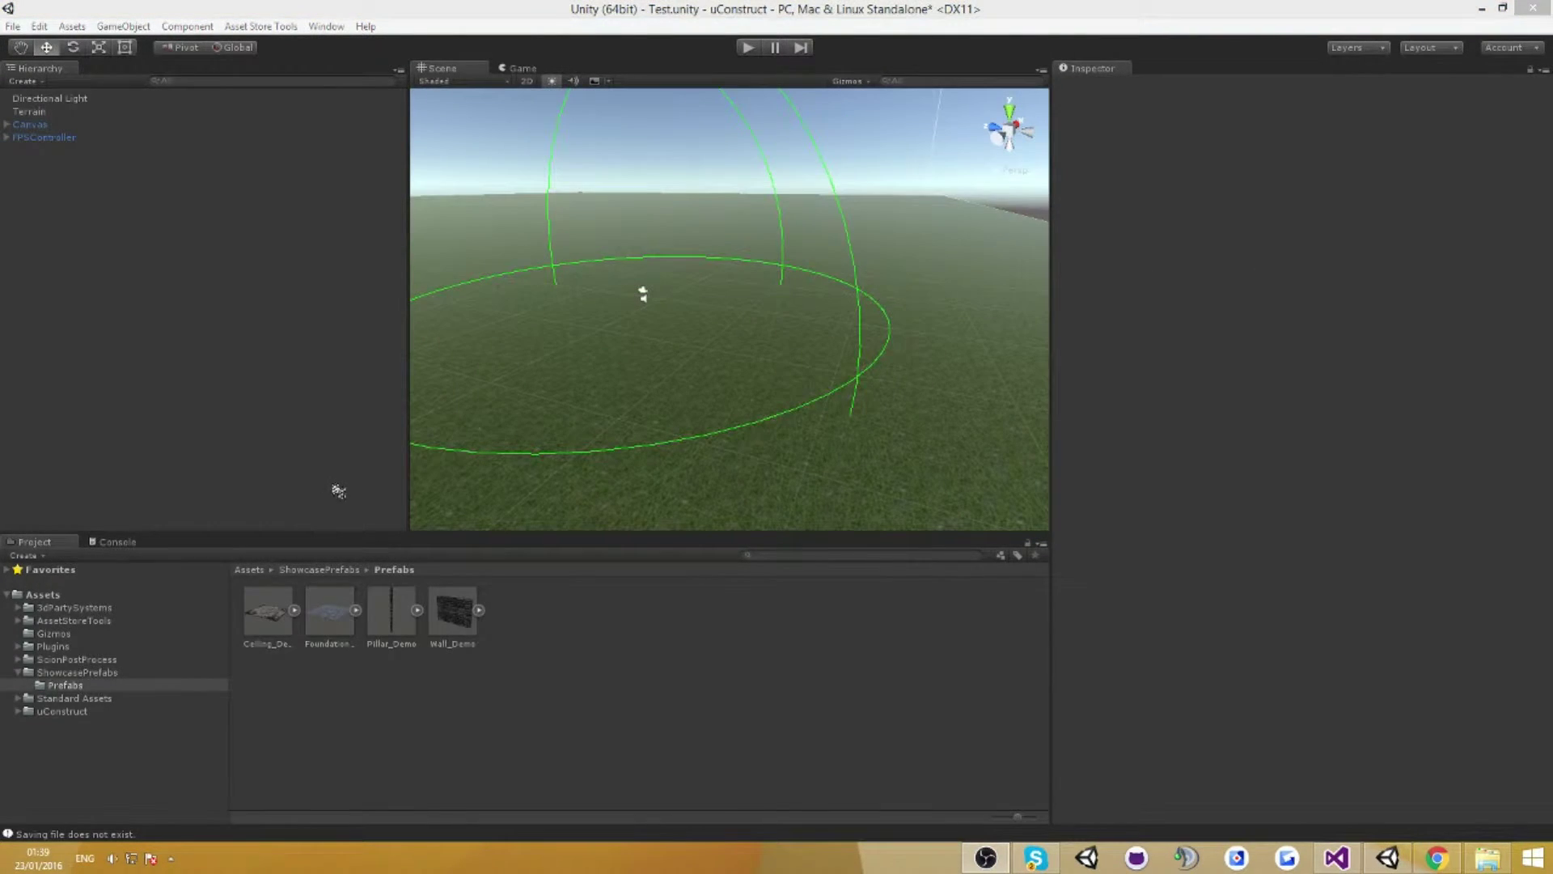
Review the Base Building settings of the Ceiling_Demo and Foundation_Demo prefabs.
{"action": "left_click", "coordinate": [268, 612]}
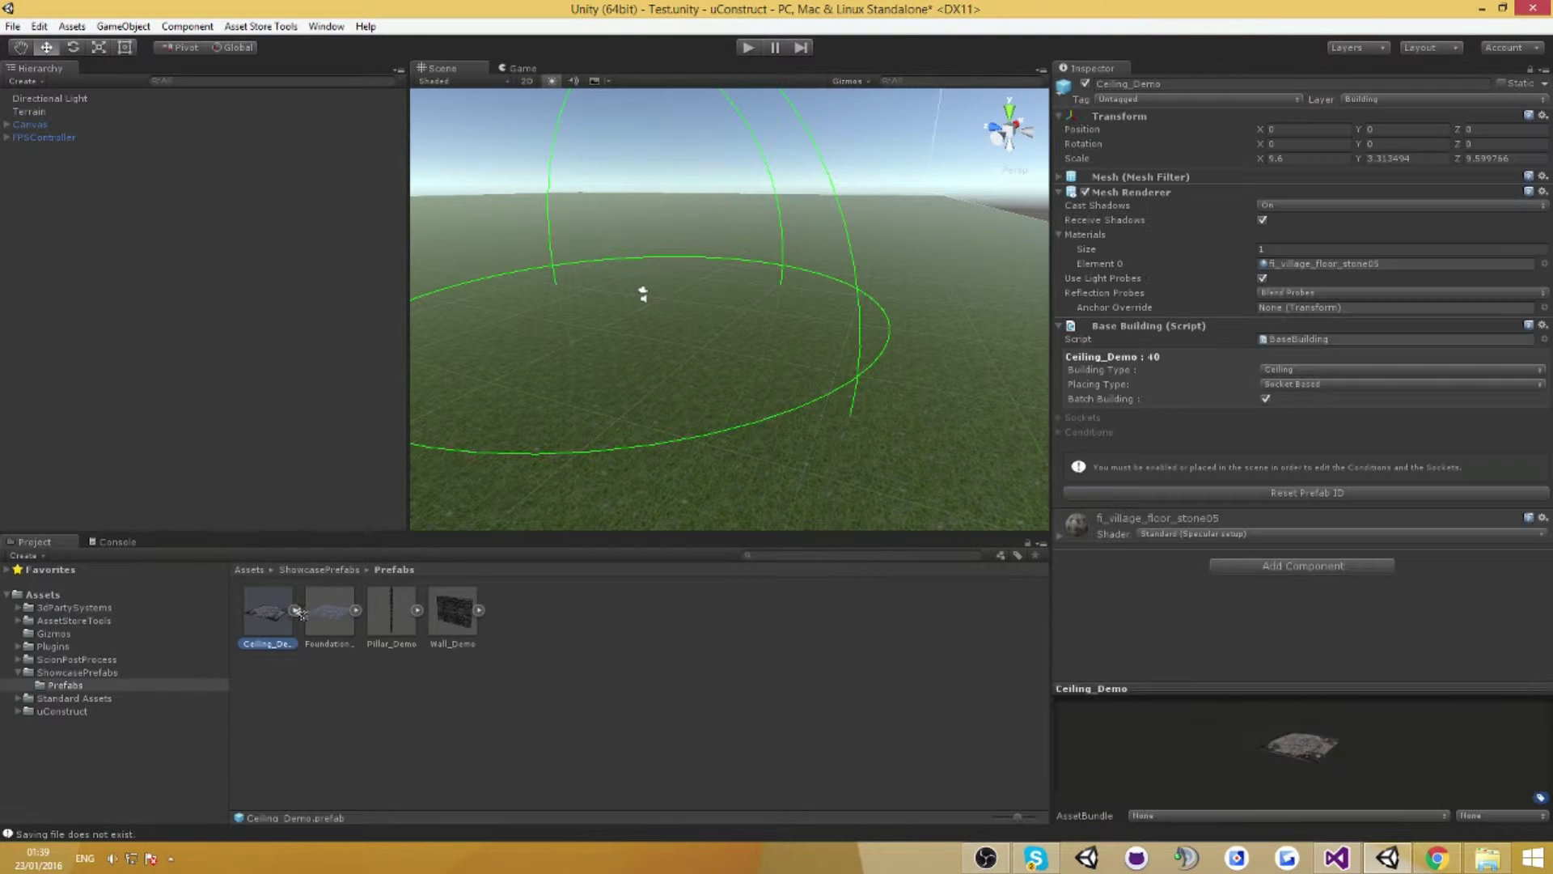
{"action": "left_click", "coordinate": [339, 616]}
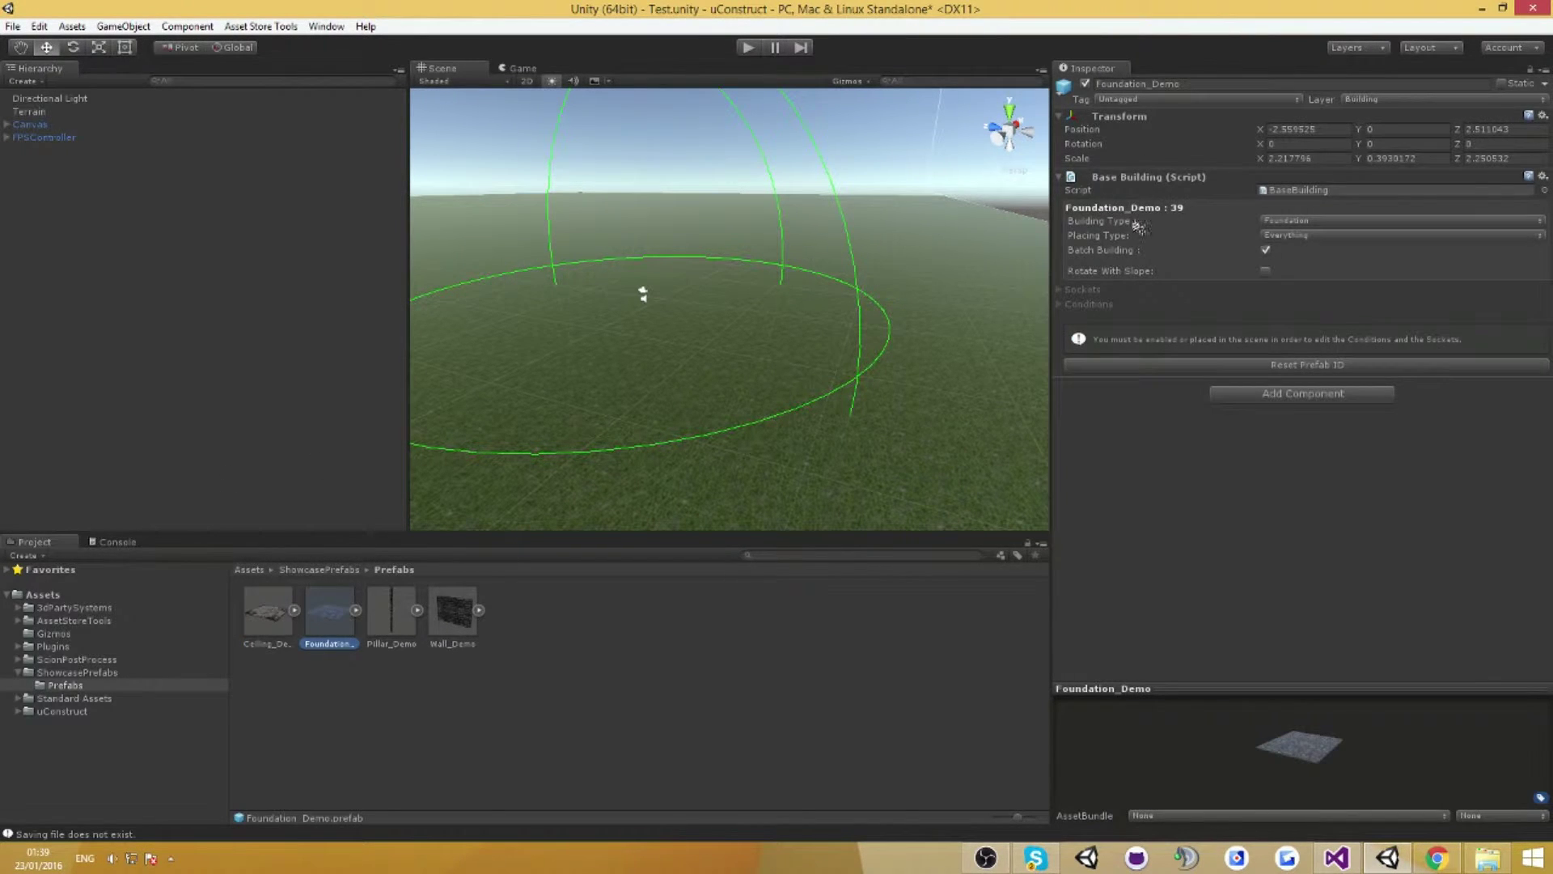
{"action": "left_click", "coordinate": [295, 276]}
Fill the FPSController's Buildings list with four elements, Foundation_Demo, Wall_Demo, Pillar_Demo and Ceiling_Demo, and apply the changes to its prefab.
{"action": "right_click_drag", "start_coordinate": [620, 328], "coordinate": [600, 309]}
{"action": "left_click", "coordinate": [150, 138]}
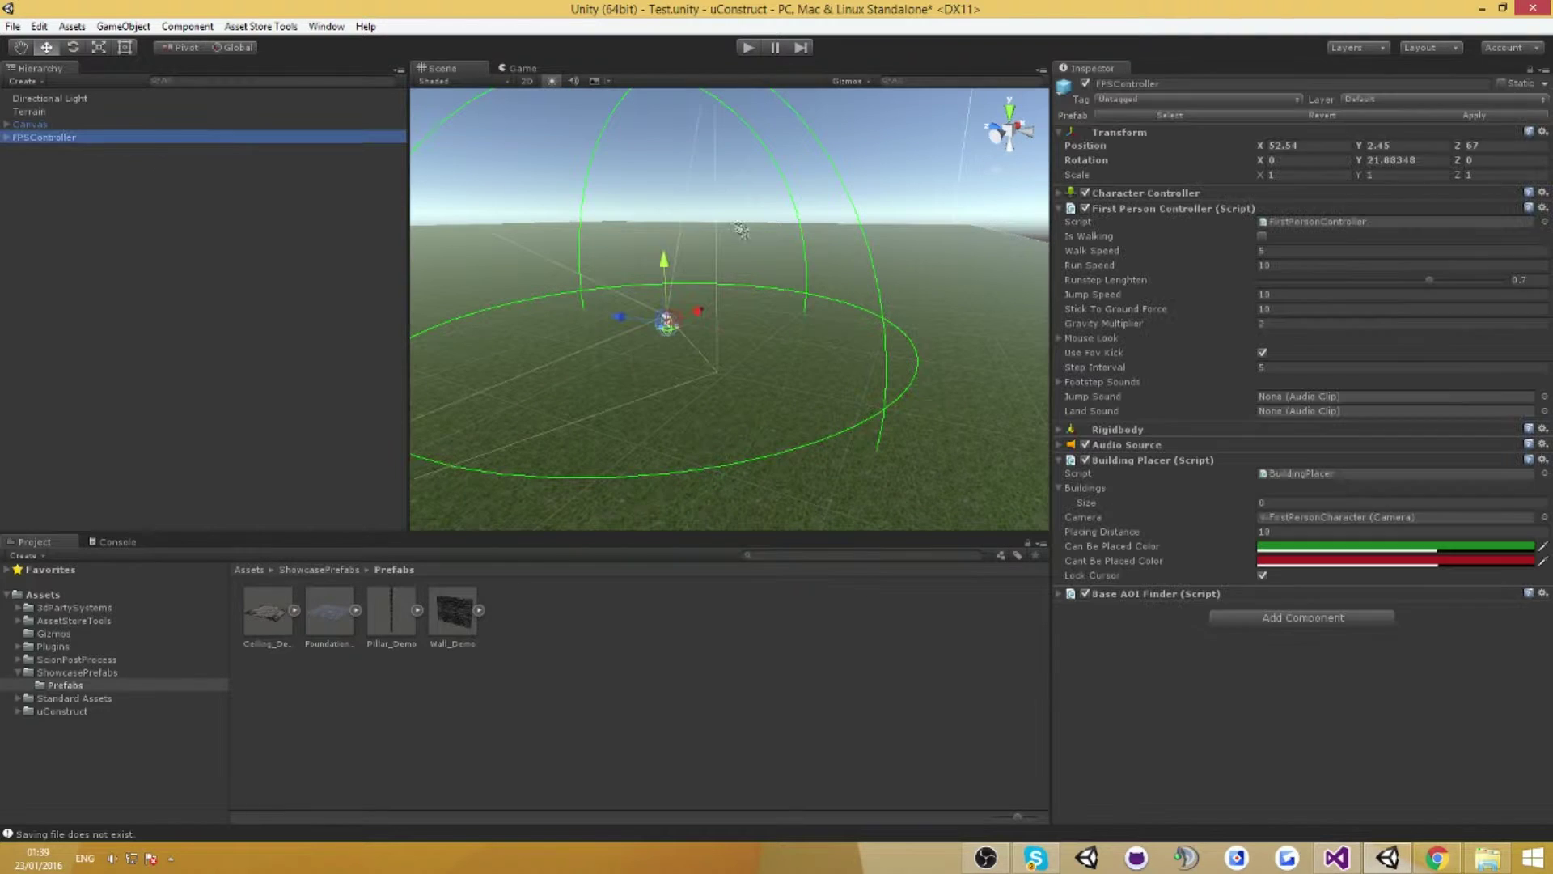
{"action": "left_click", "coordinate": [1282, 502]}
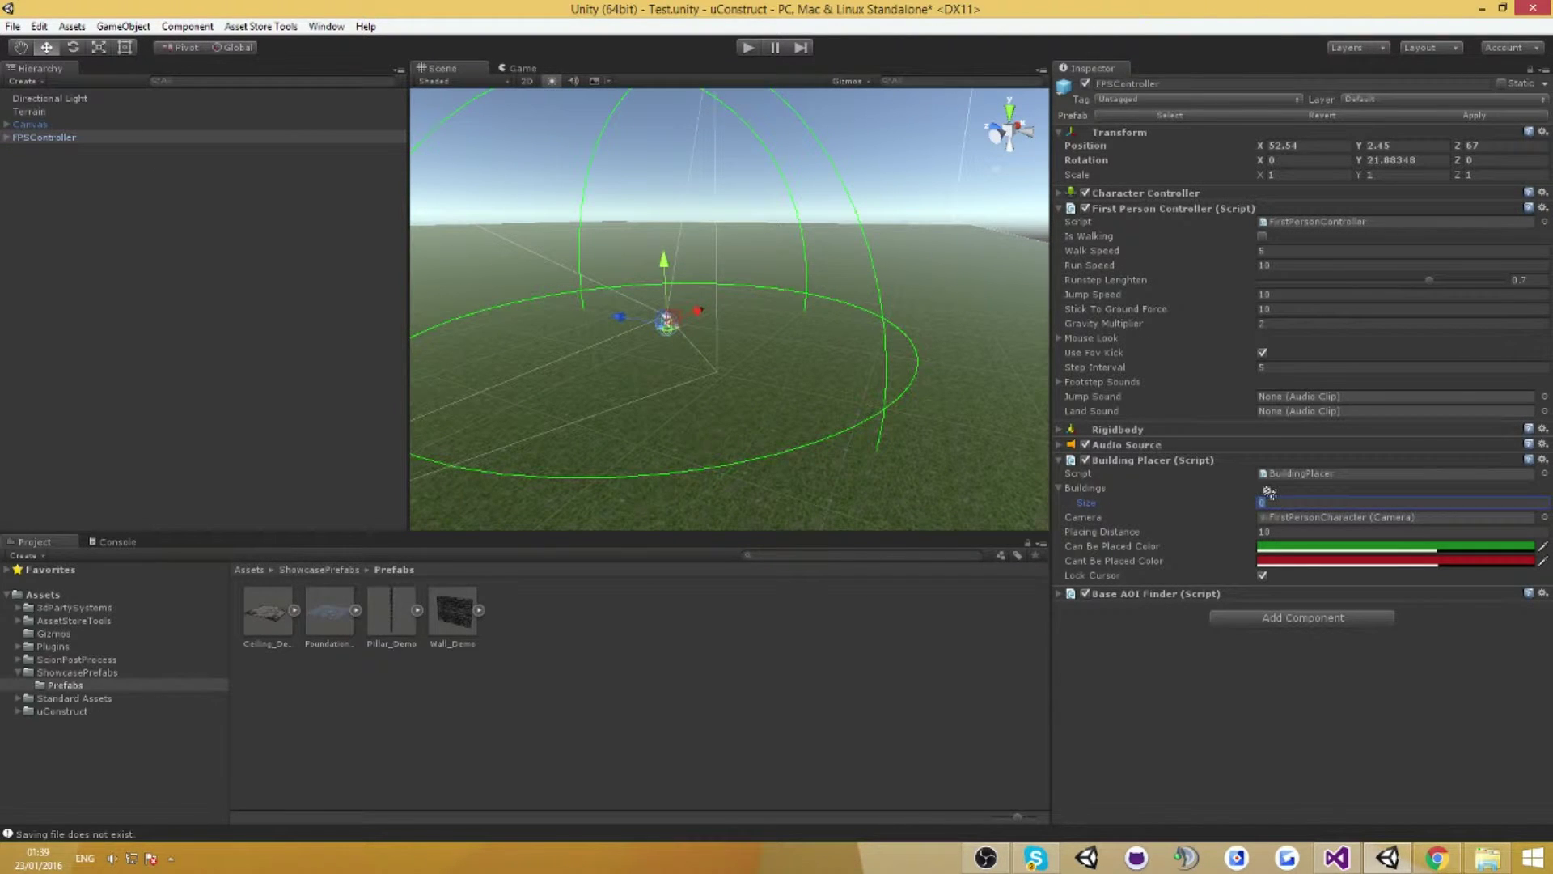
{"action": "type", "text": "4"}
{"action": "key", "text": "Return"}
{"action": "left_click_drag", "start_coordinate": [304, 633], "coordinate": [1271, 517]}
{"action": "left_click_drag", "start_coordinate": [451, 621], "coordinate": [1302, 531]}
{"action": "left_click_drag", "start_coordinate": [388, 635], "coordinate": [1250, 562]}
{"action": "left_click", "coordinate": [1474, 116]}
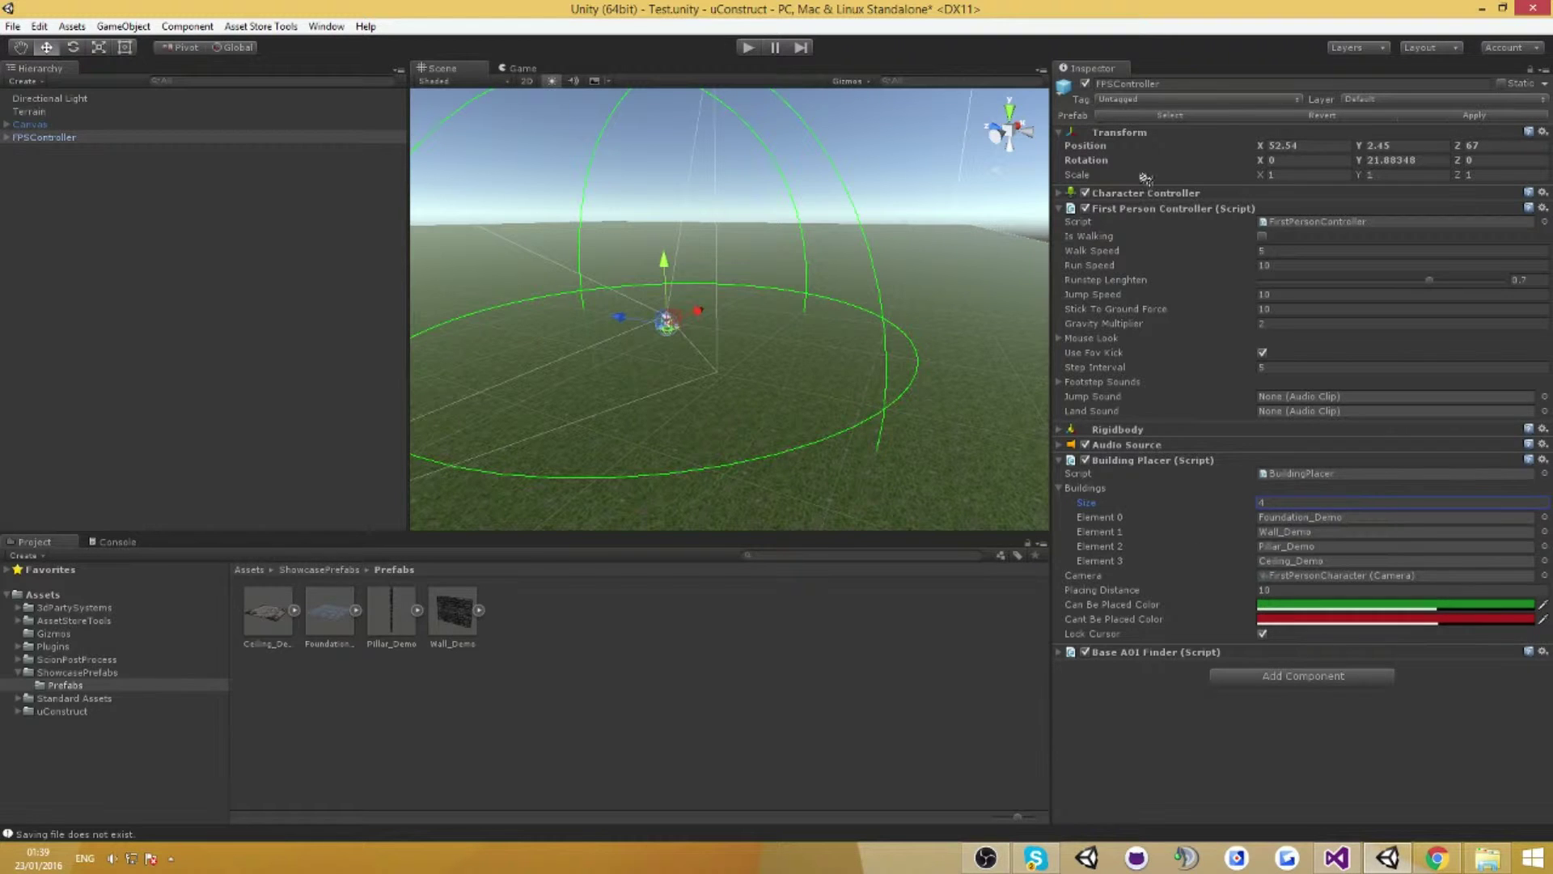
{"action": "left_click", "coordinate": [178, 152]}
{"action": "left_click", "coordinate": [259, 254]}
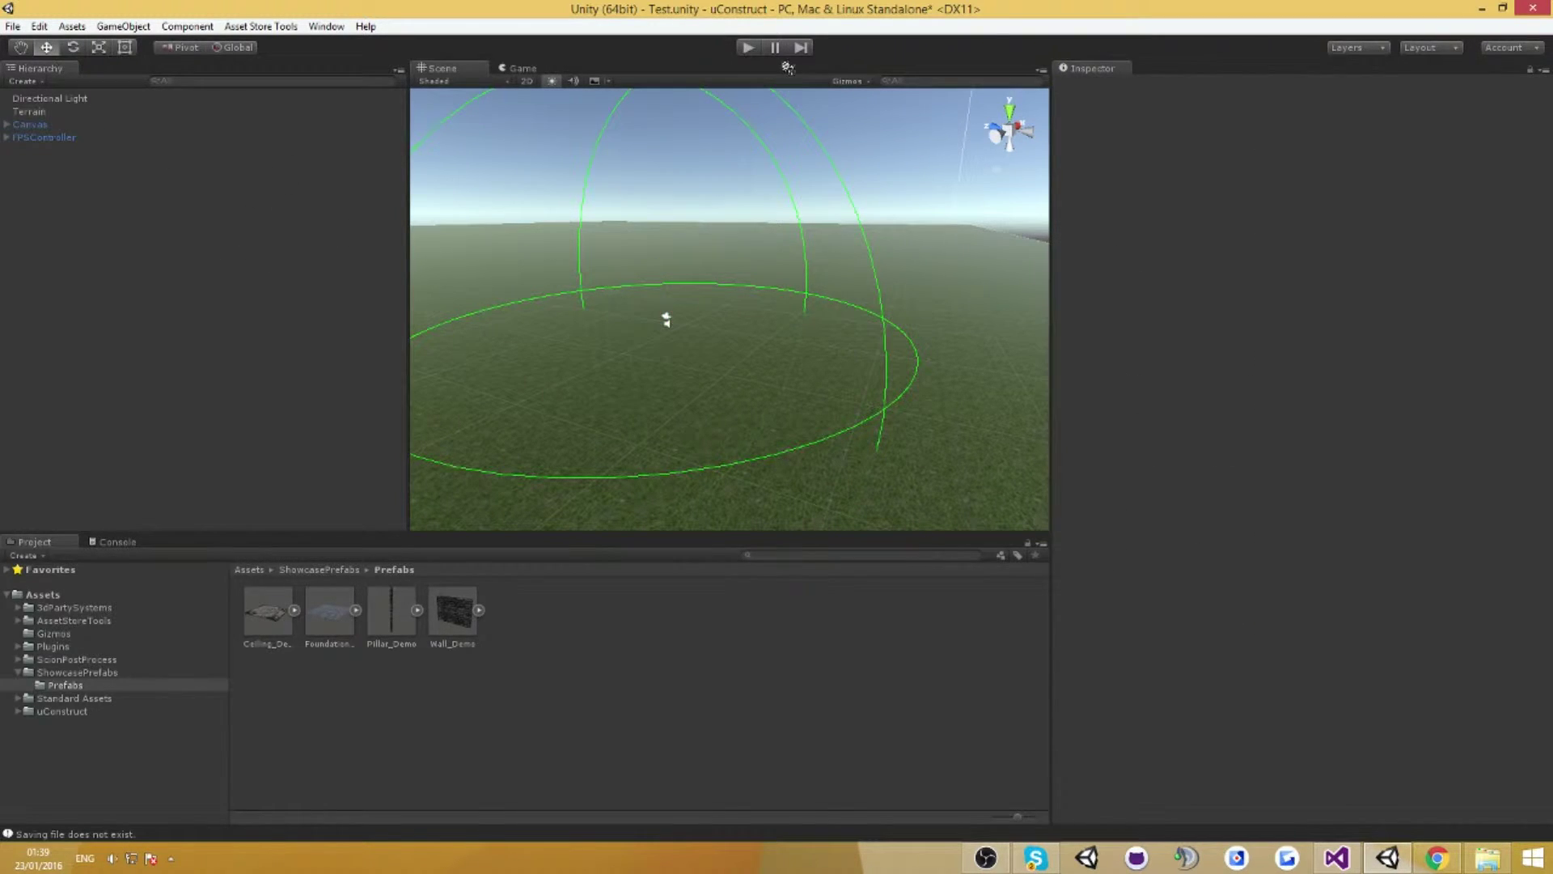
Run the game and place a Foundation_Demo on the grass with Pillar_Demo pillars at its corners.
{"action": "left_click", "coordinate": [749, 48]}
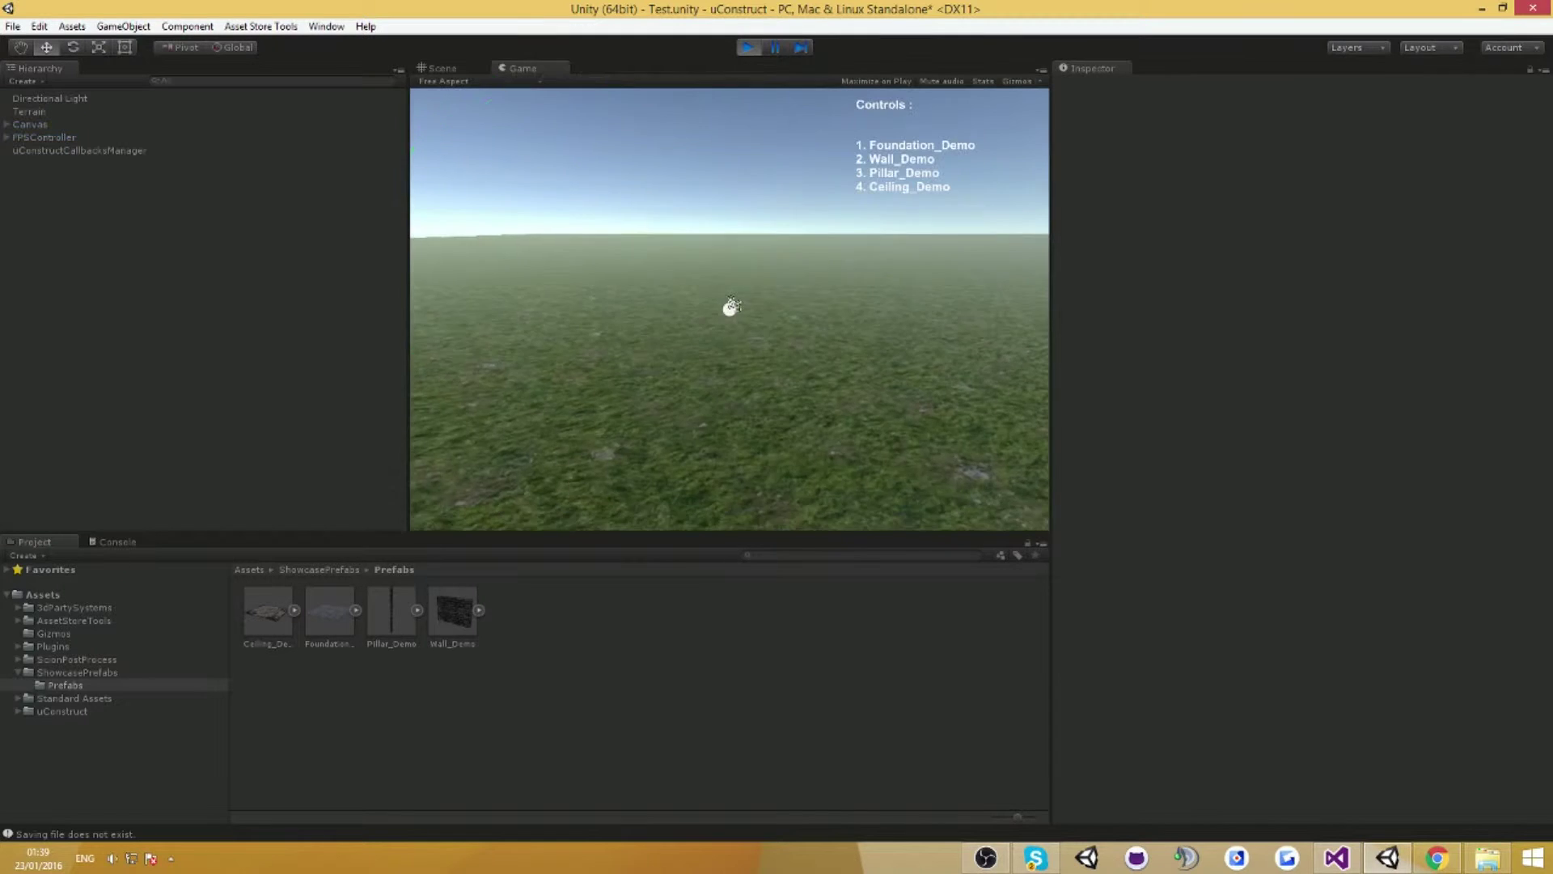
{"action": "key", "text": "1"}
{"action": "left_click", "coordinate": [728, 309]}
{"action": "key", "text": "3"}
{"action": "left_click", "coordinate": [728, 309]}
{"action": "left_click", "coordinate": [729, 309]}
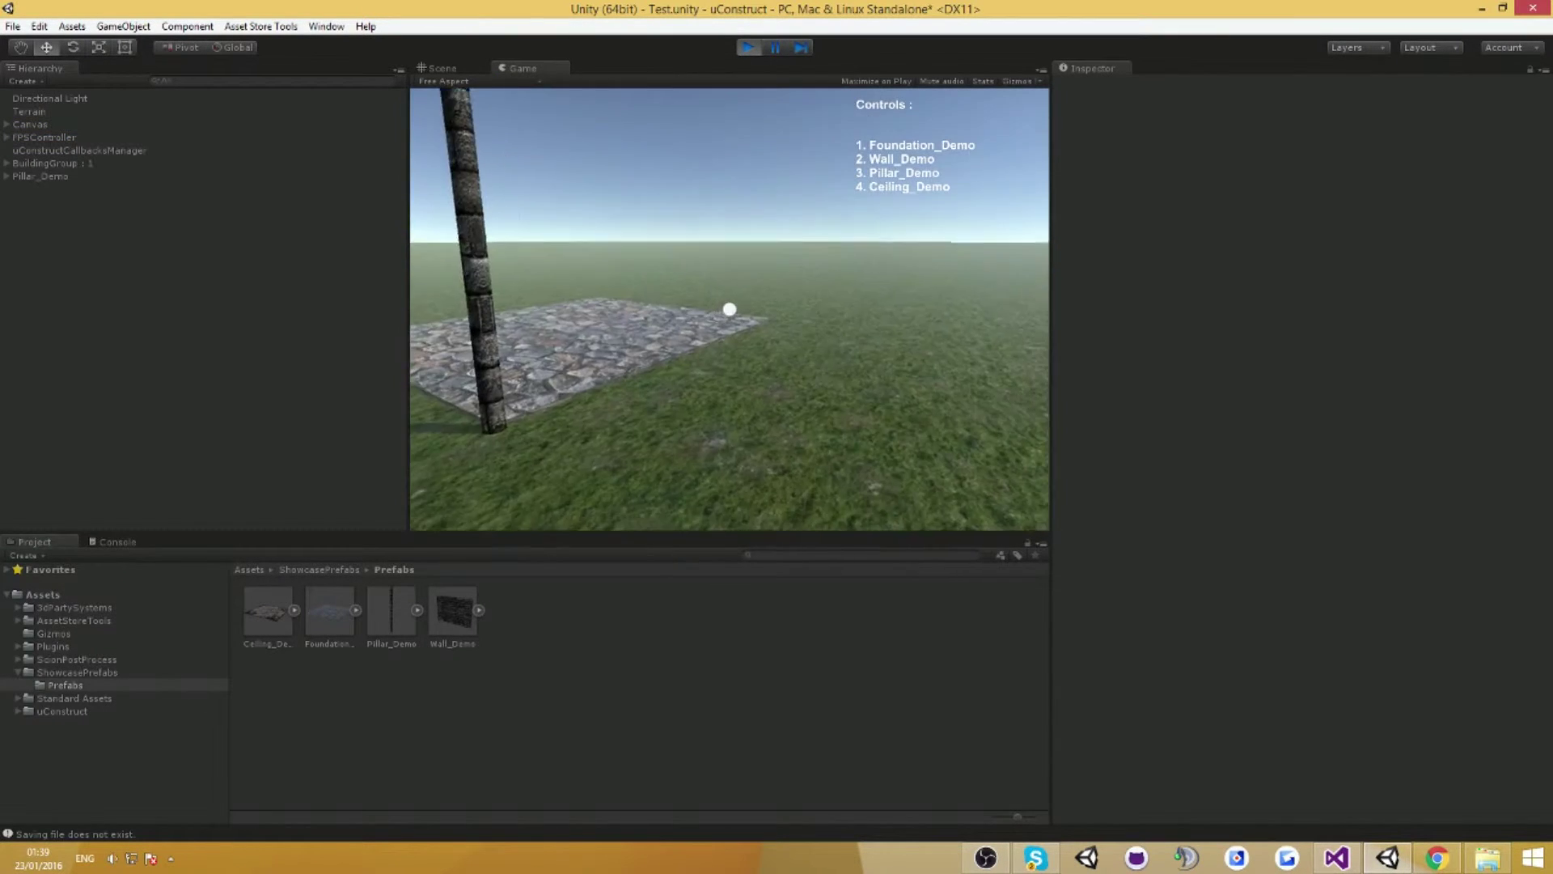
{"action": "left_click", "coordinate": [729, 309]}
{"action": "key", "text": "w"}
{"action": "left_click", "coordinate": [729, 309]}
Place Wall_Demo walls between the pillars on three sides of the foundation, leaving one side open.
{"action": "key", "text": "2"}
{"action": "key", "text": "a"}
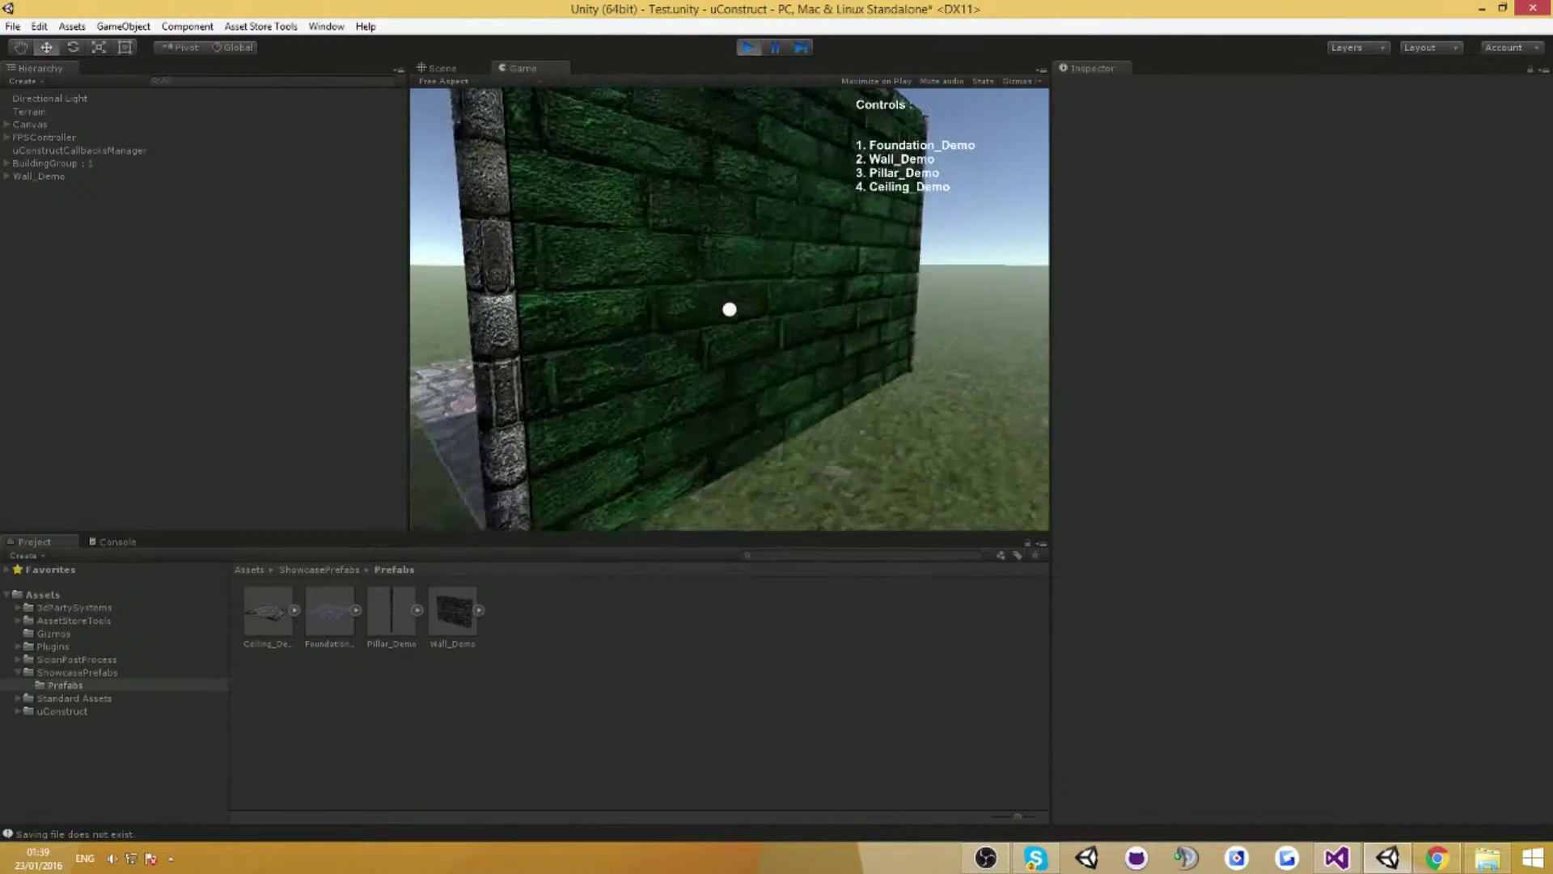
{"action": "key", "text": "d"}
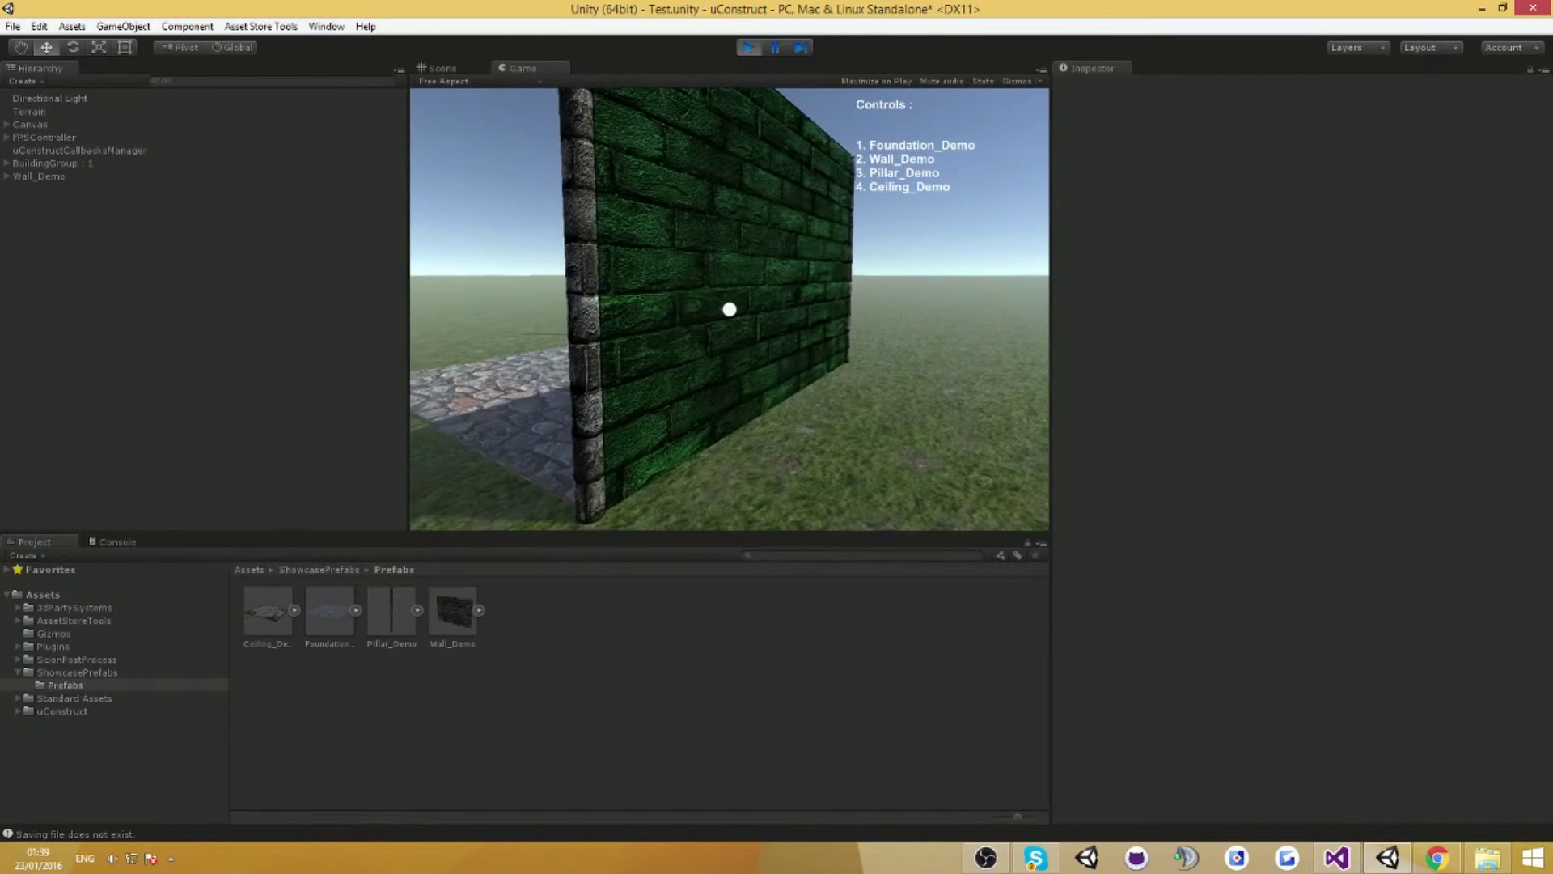
{"action": "key", "text": "a"}
{"action": "key", "text": "d"}
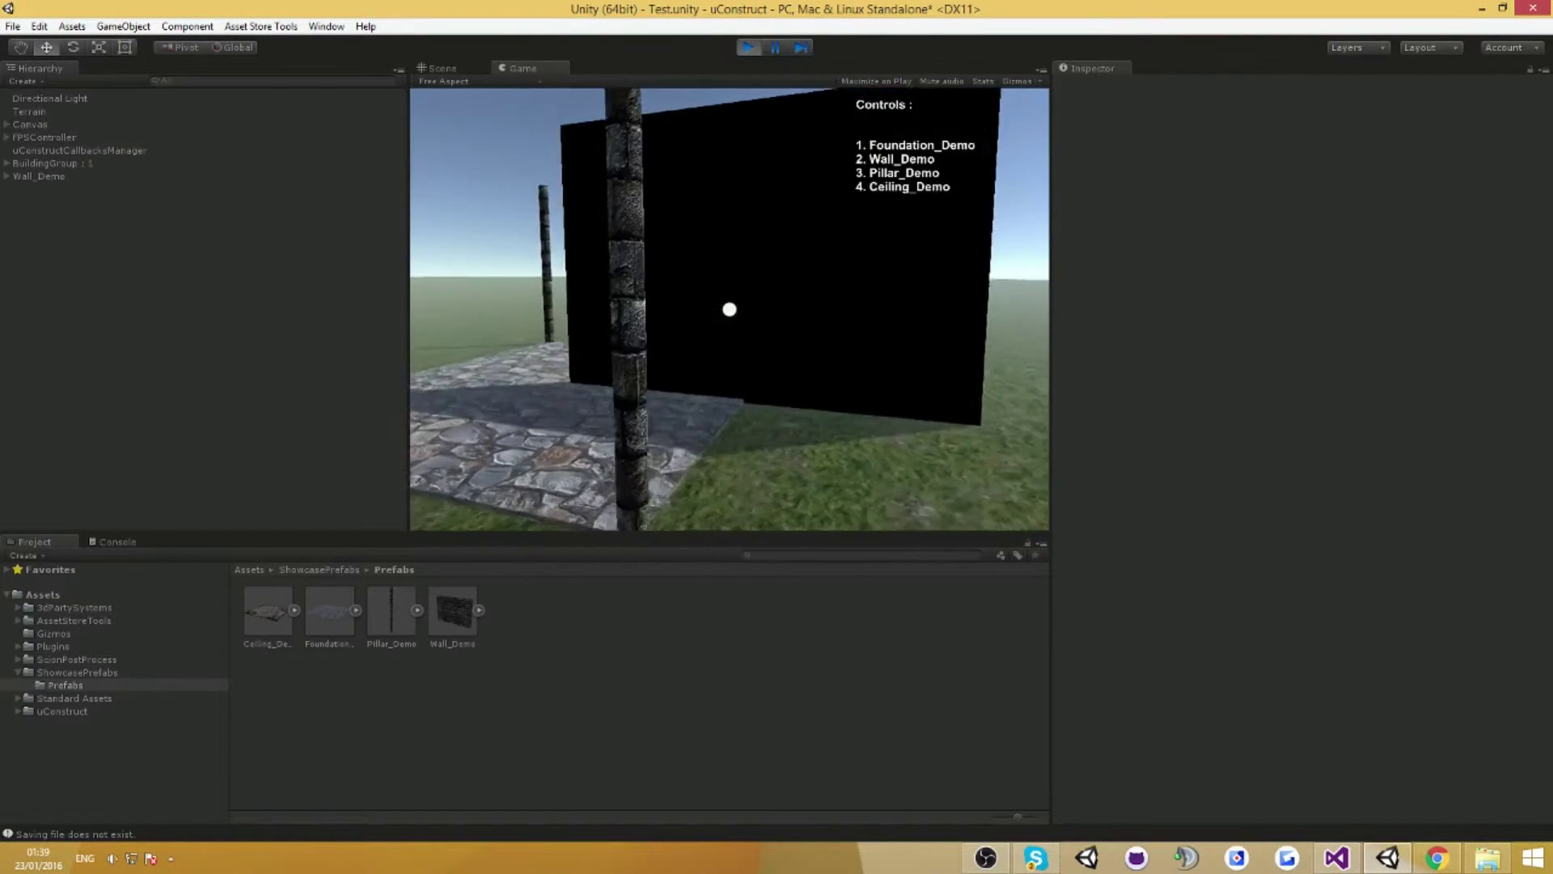
{"action": "left_click", "coordinate": [729, 309]}
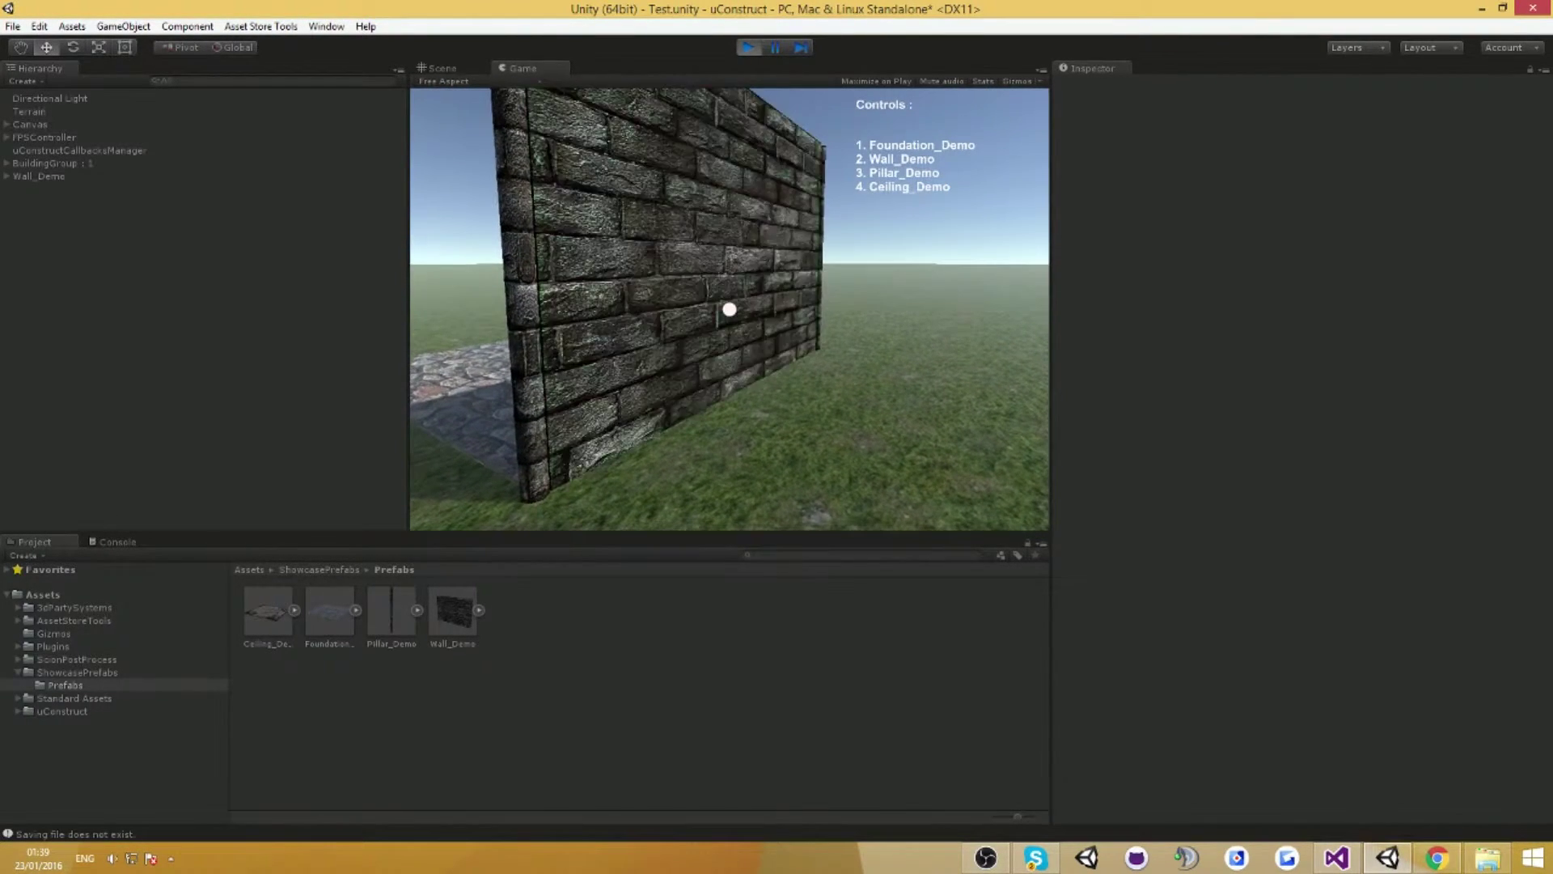
{"action": "key", "text": "a"}
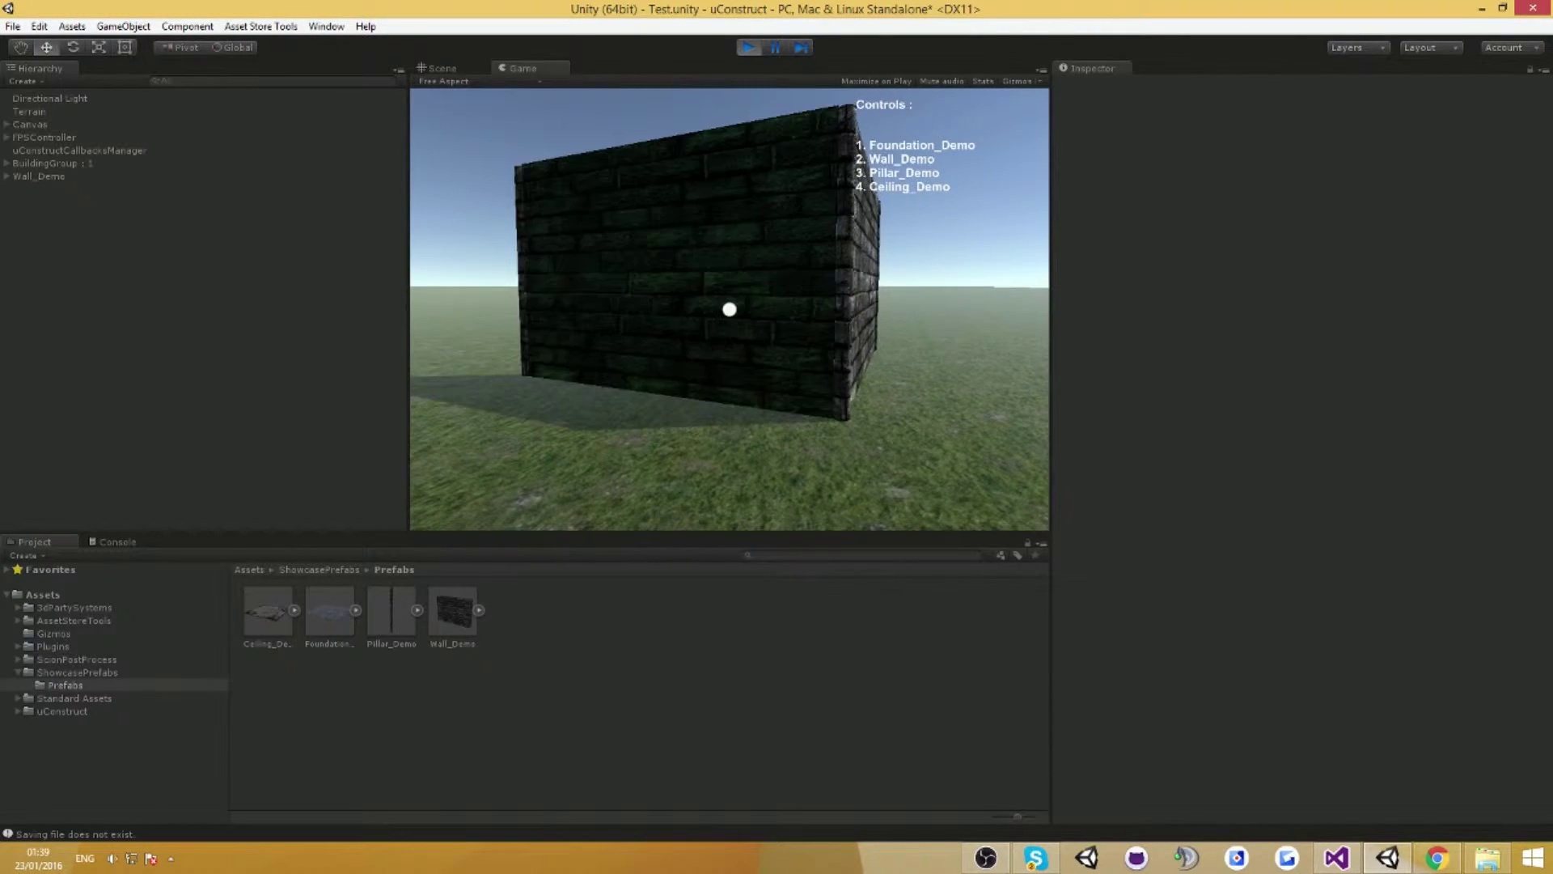
{"action": "key", "text": "1"}
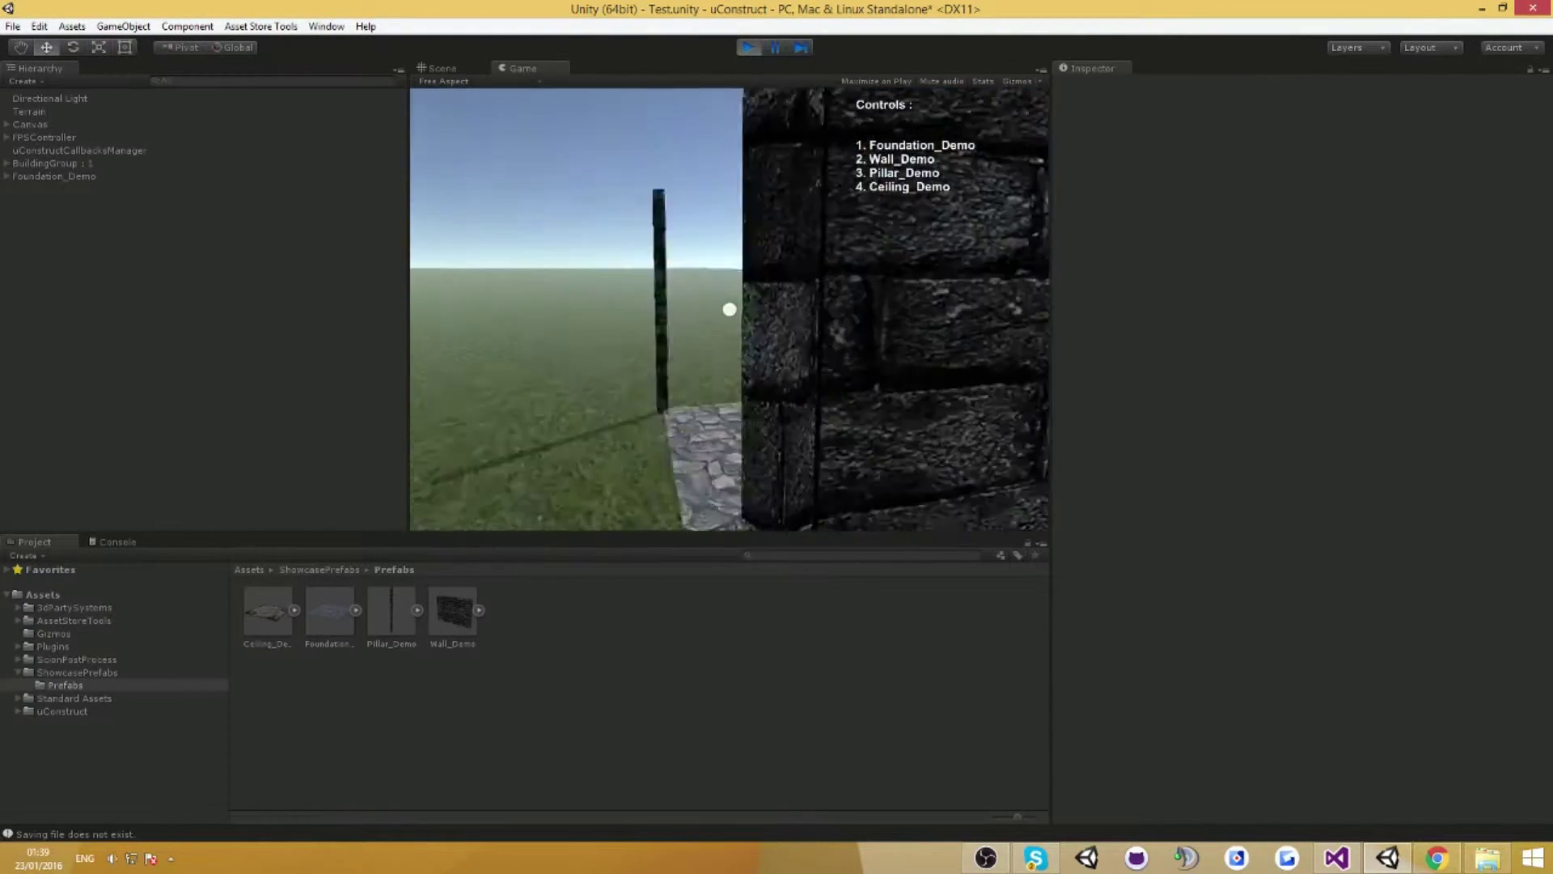
{"action": "key", "text": "2"}
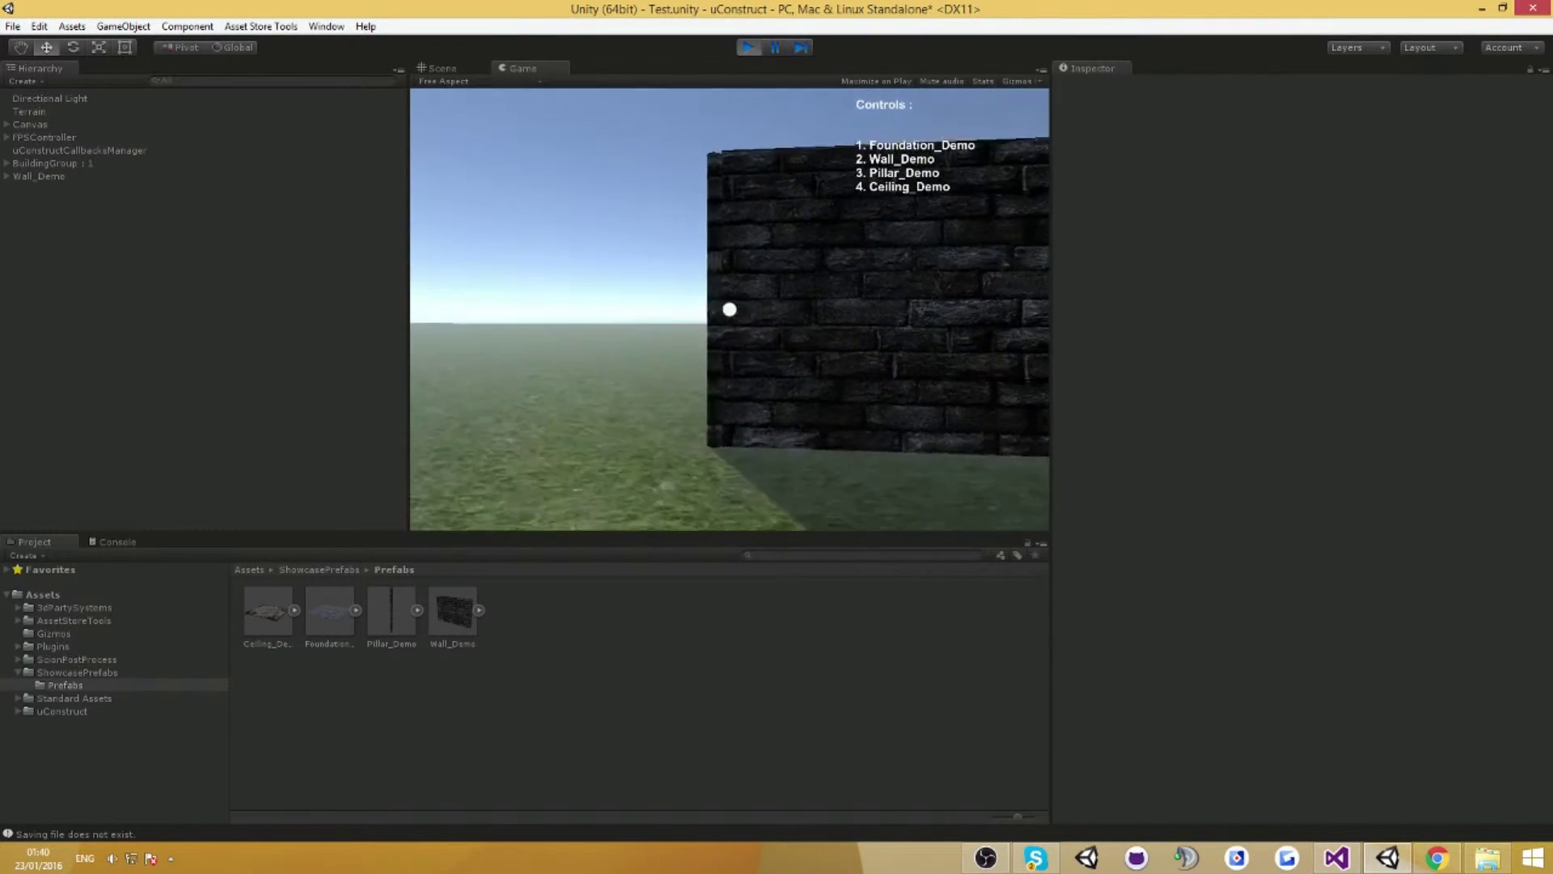
Cover the structure with a Ceiling_Demo and close its open side with a Wall_Demo.
{"action": "key", "text": "4"}
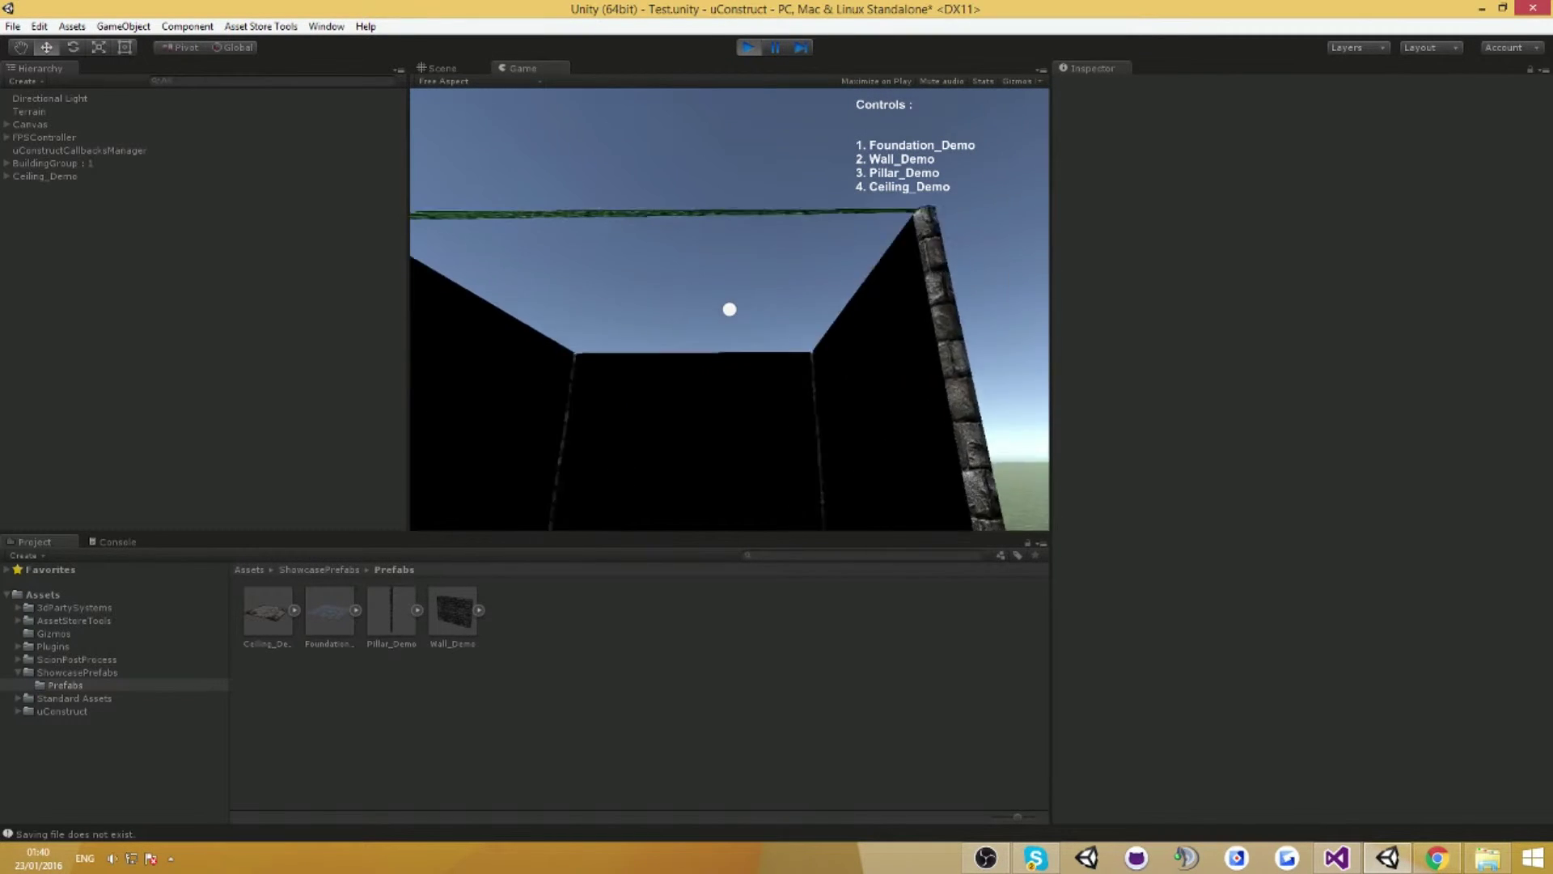
{"action": "key", "text": "s"}
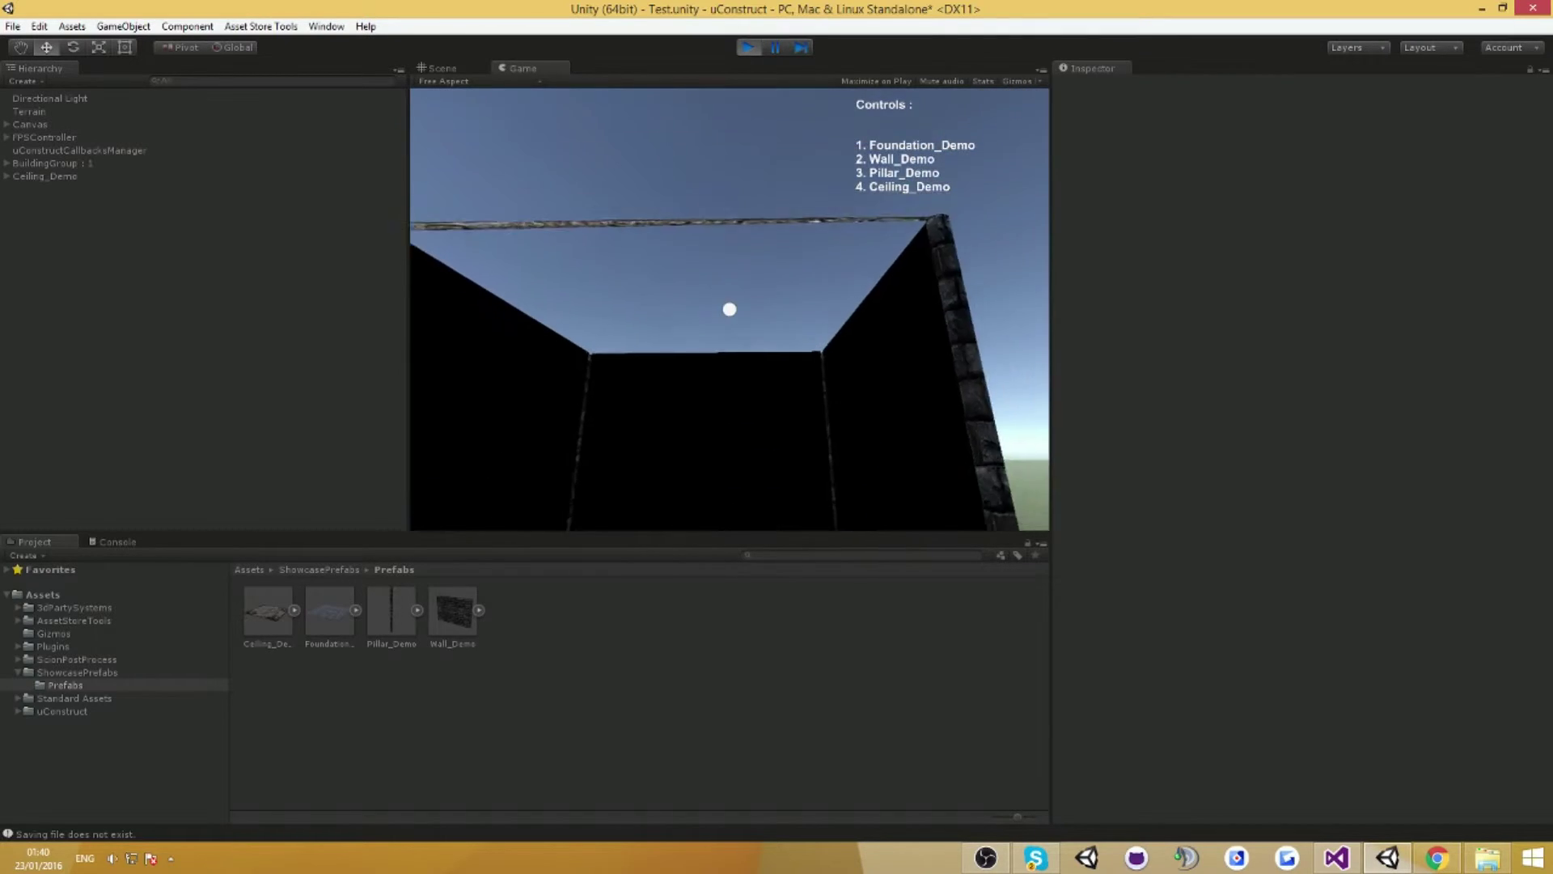
{"action": "key", "text": "2"}
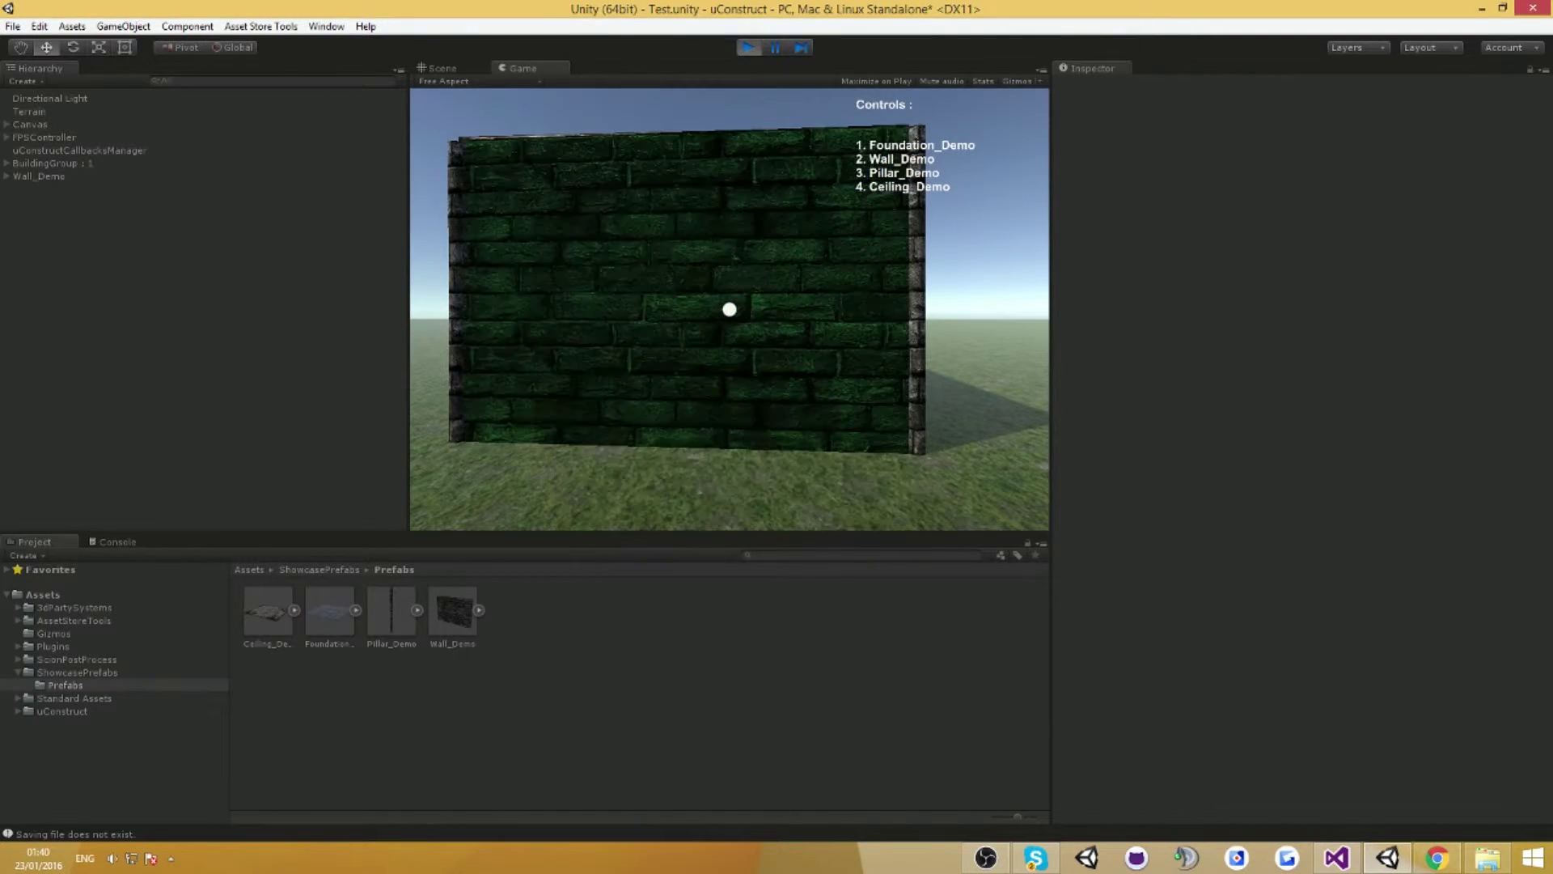
{"action": "left_click", "coordinate": [729, 309]}
{"action": "key", "text": "w"}
{"action": "key", "text": "1"}
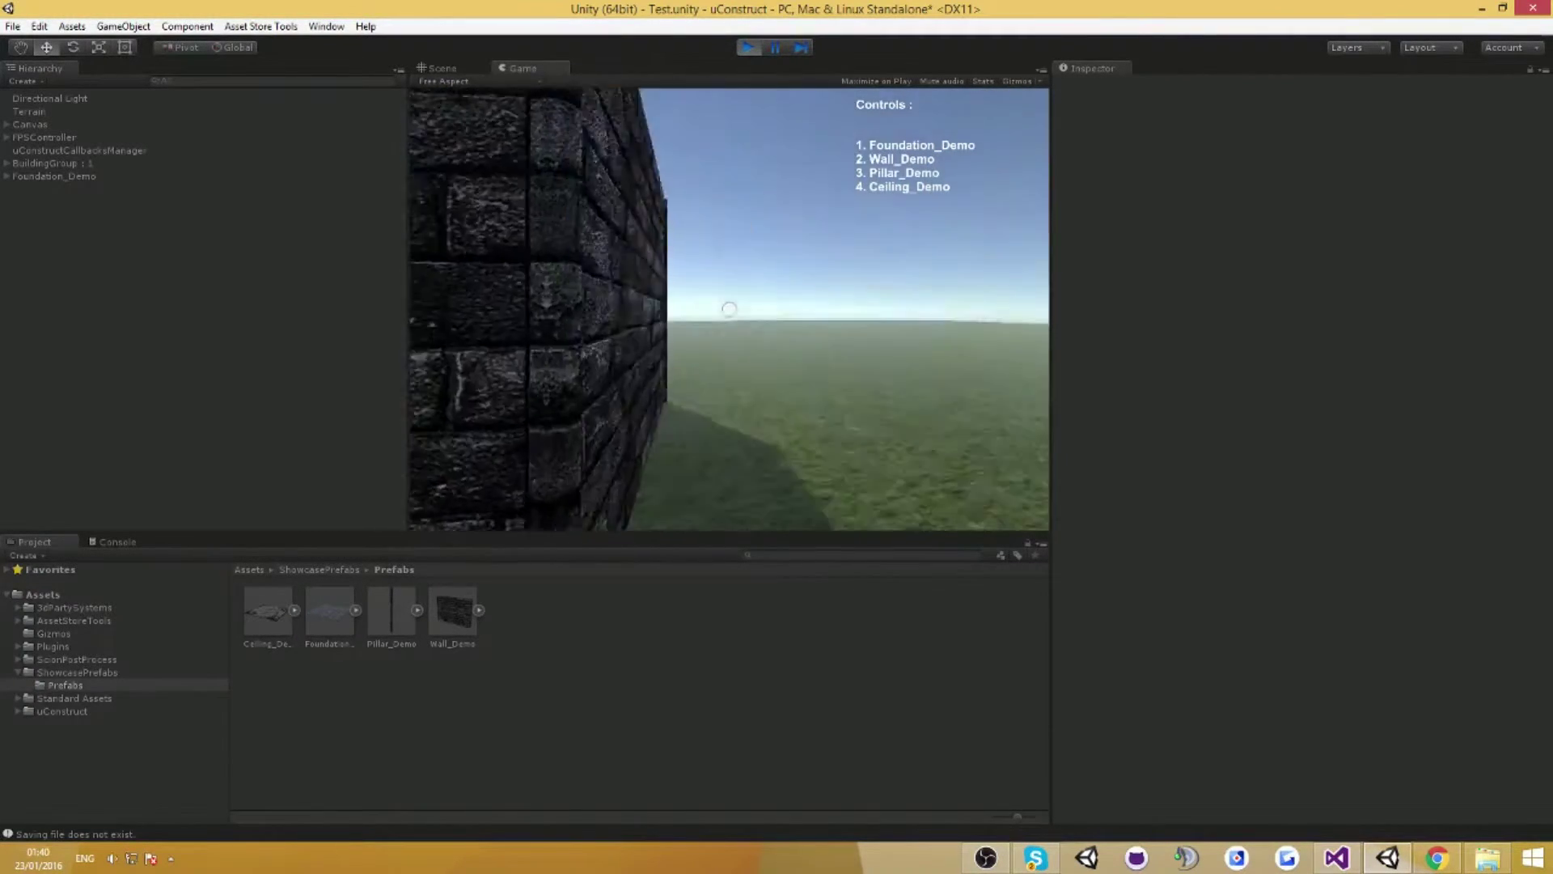
{"action": "key", "text": "space"}
{"action": "key", "text": "space"}
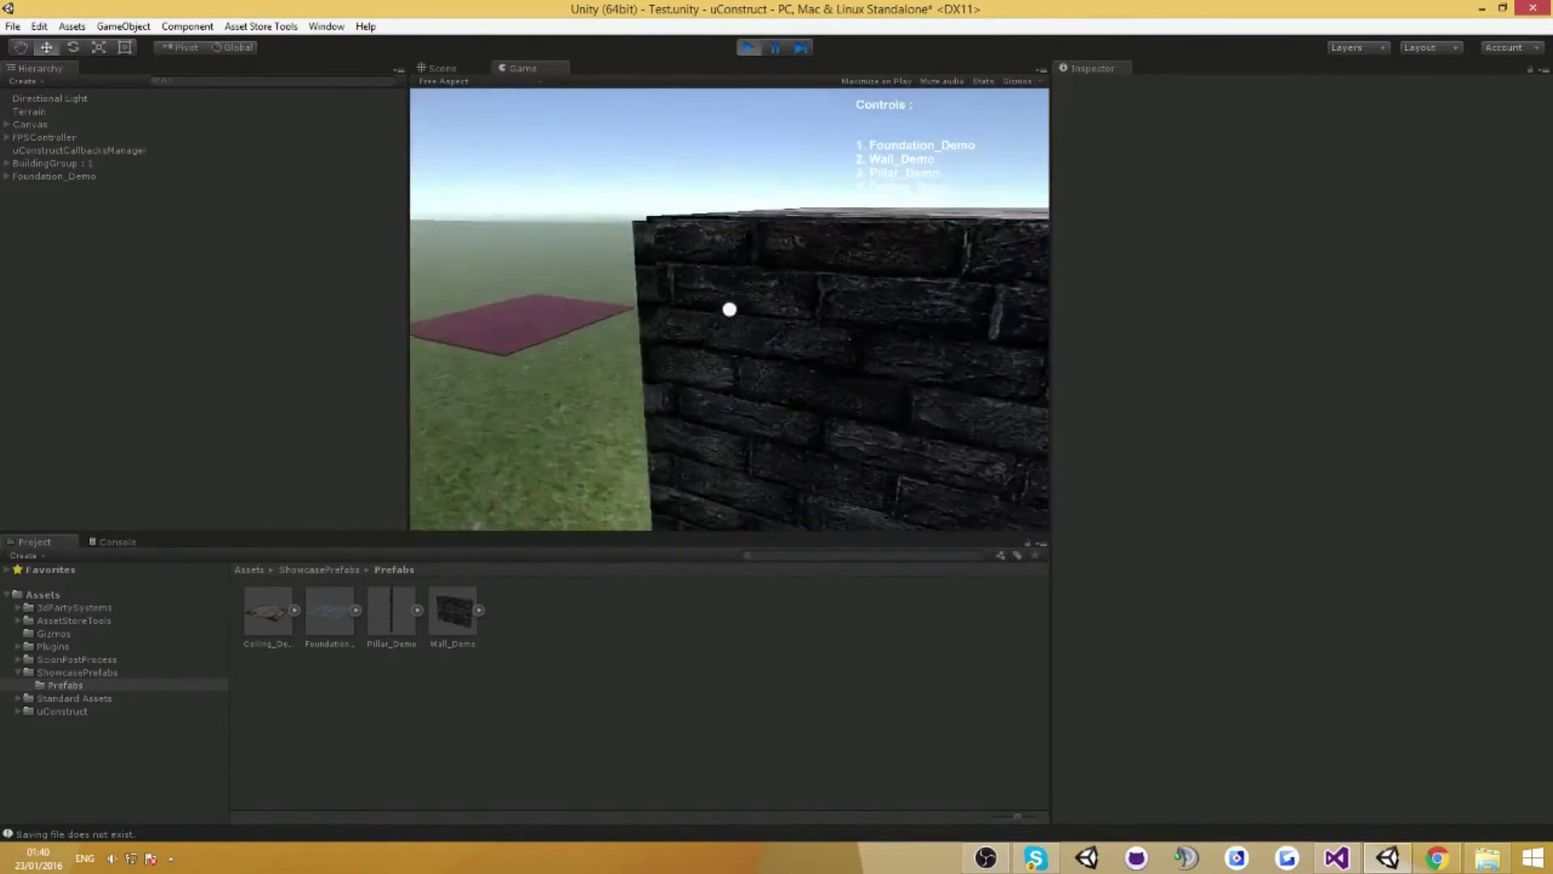
{"action": "key", "text": "1"}
Walk around the finished building to examine its outer walls and corners, and stop the game.
{"action": "key", "text": "s"}
{"action": "key", "text": "w"}
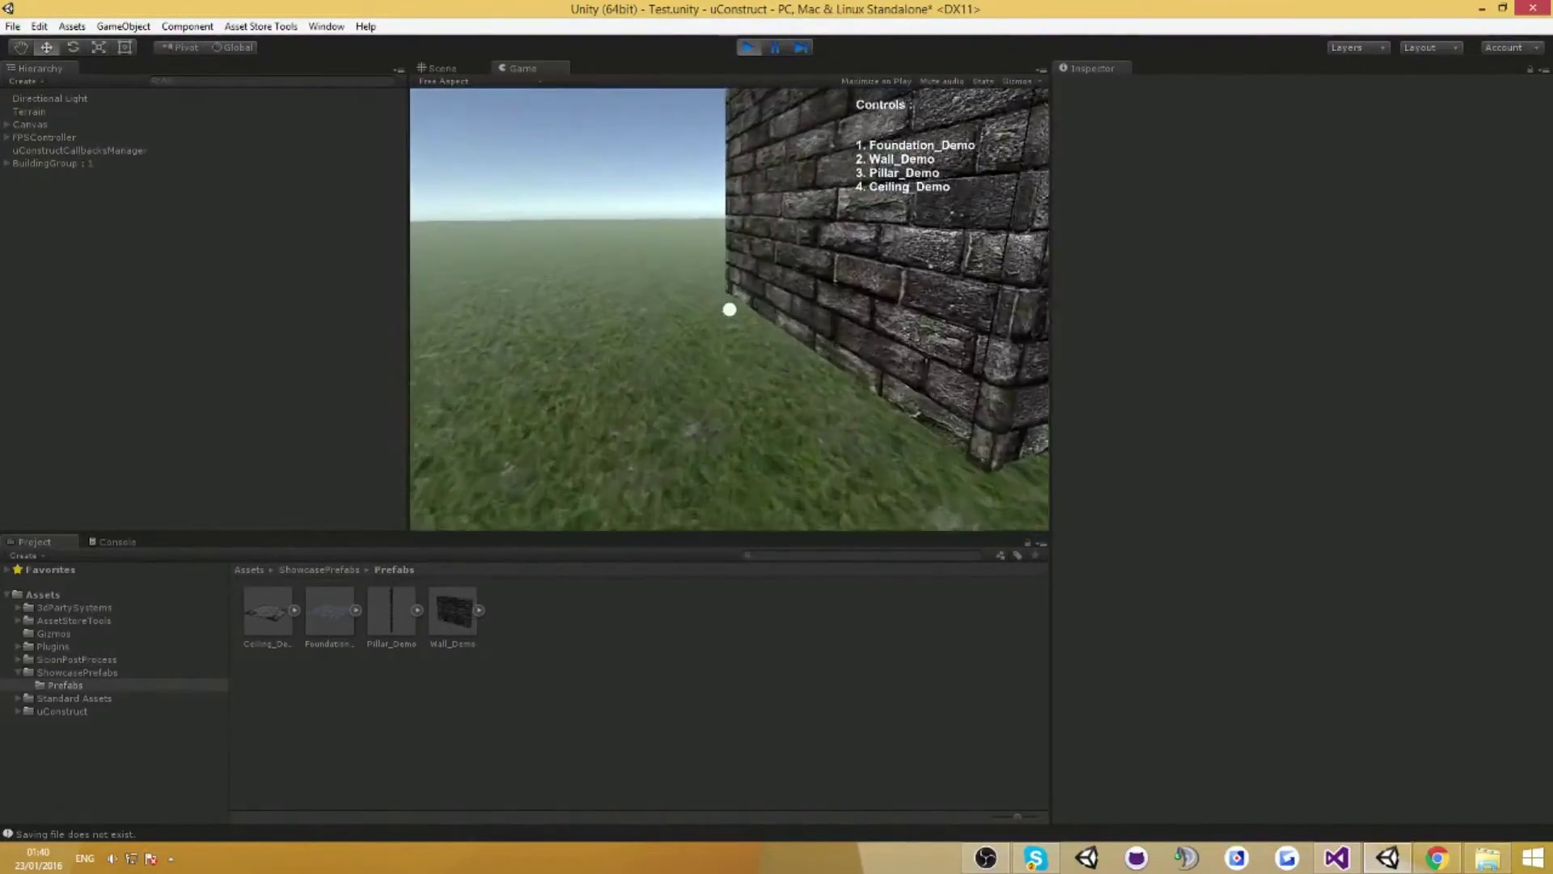
{"action": "key", "text": "s"}
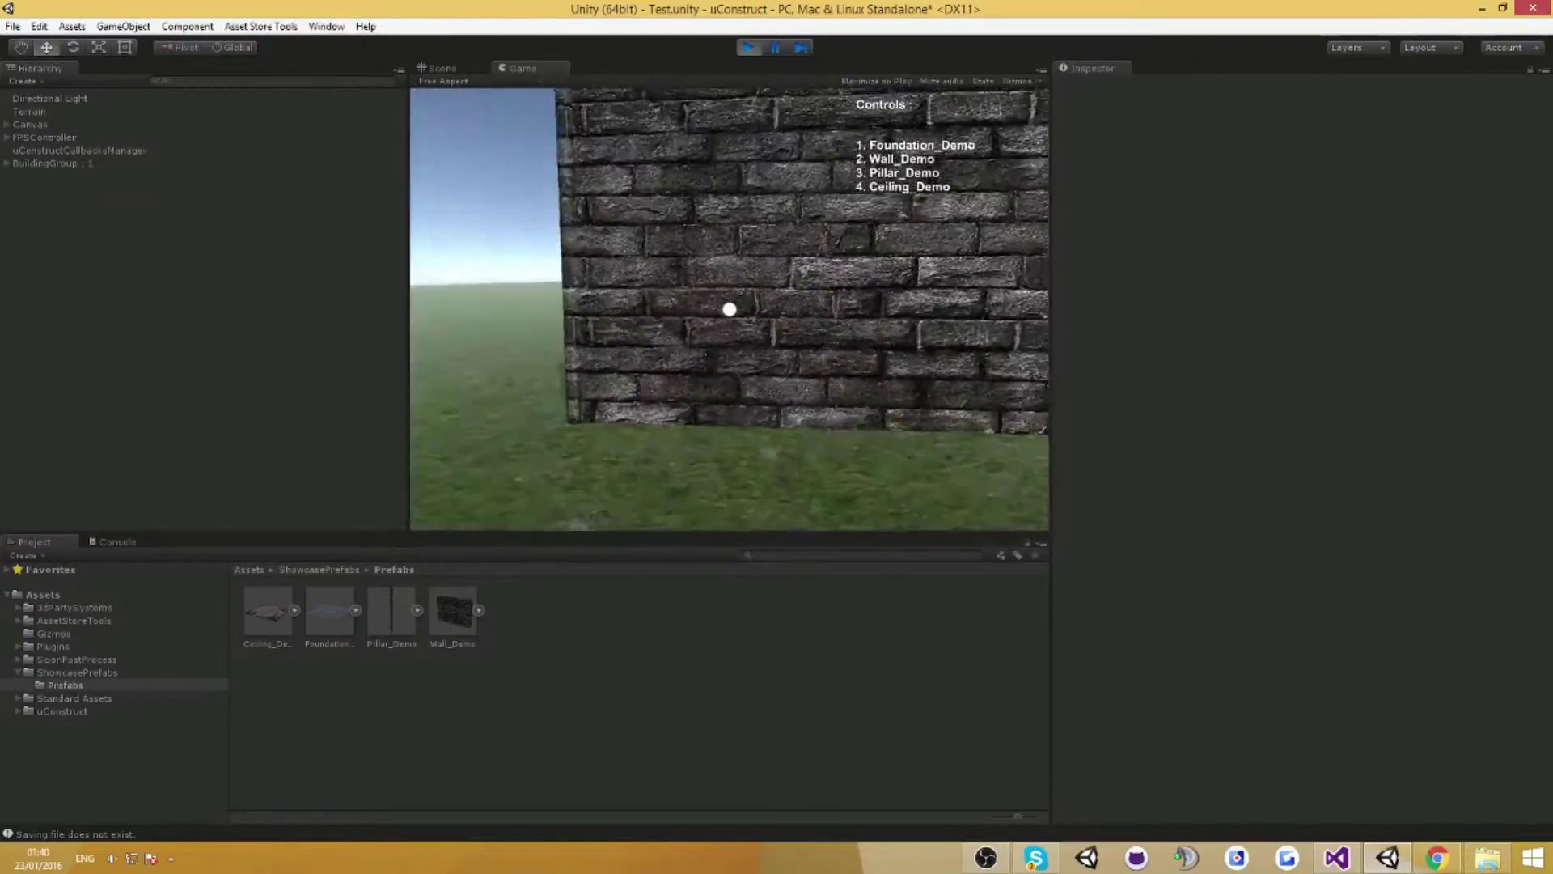
{"action": "key", "text": "w"}
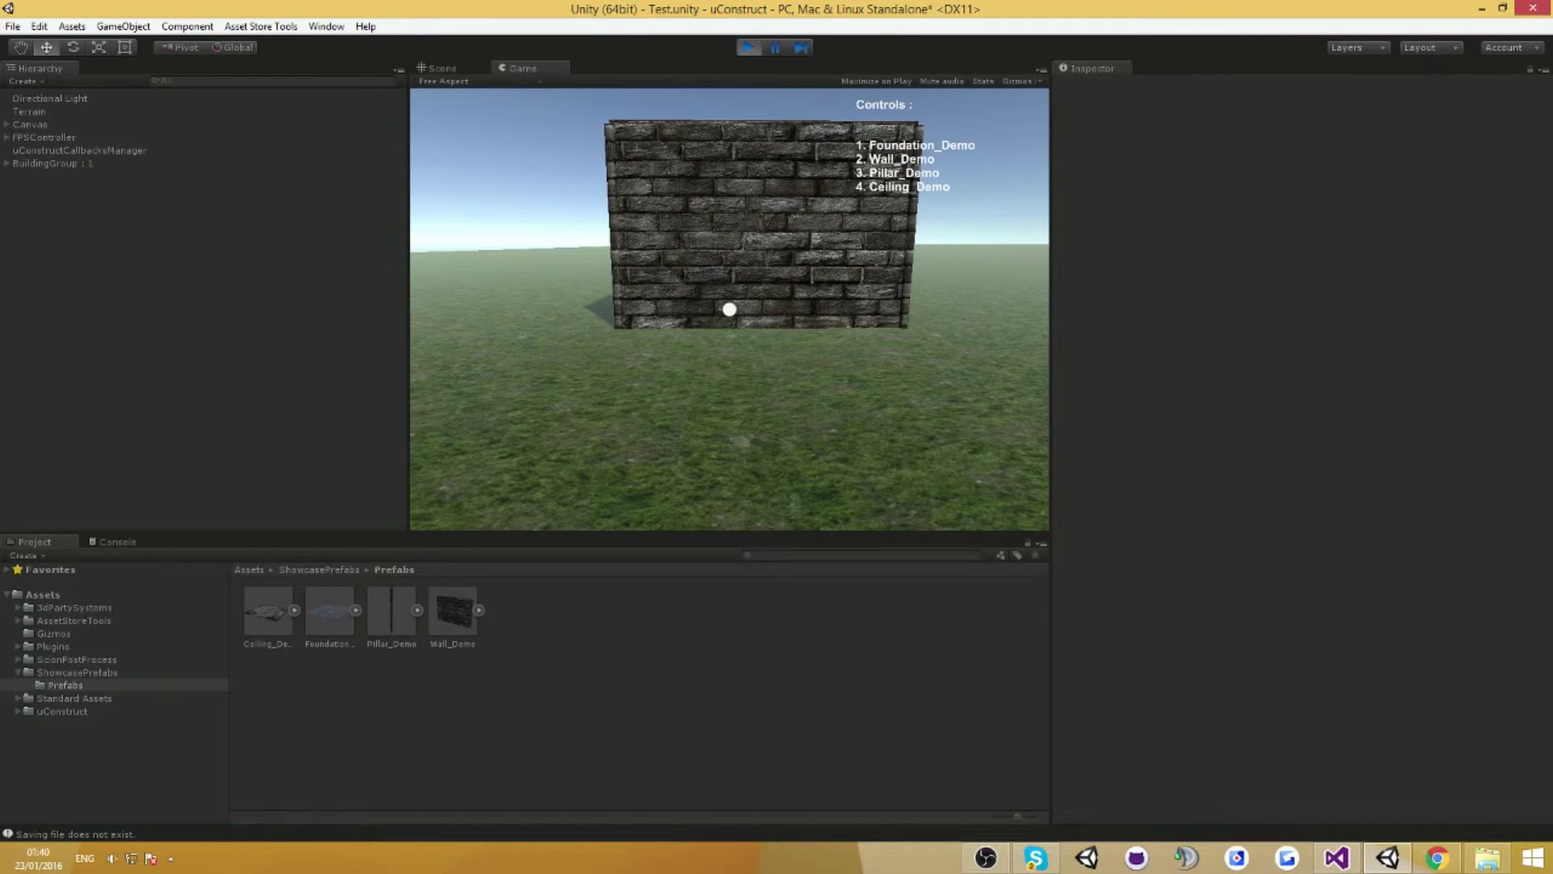
{"action": "key", "text": "w"}
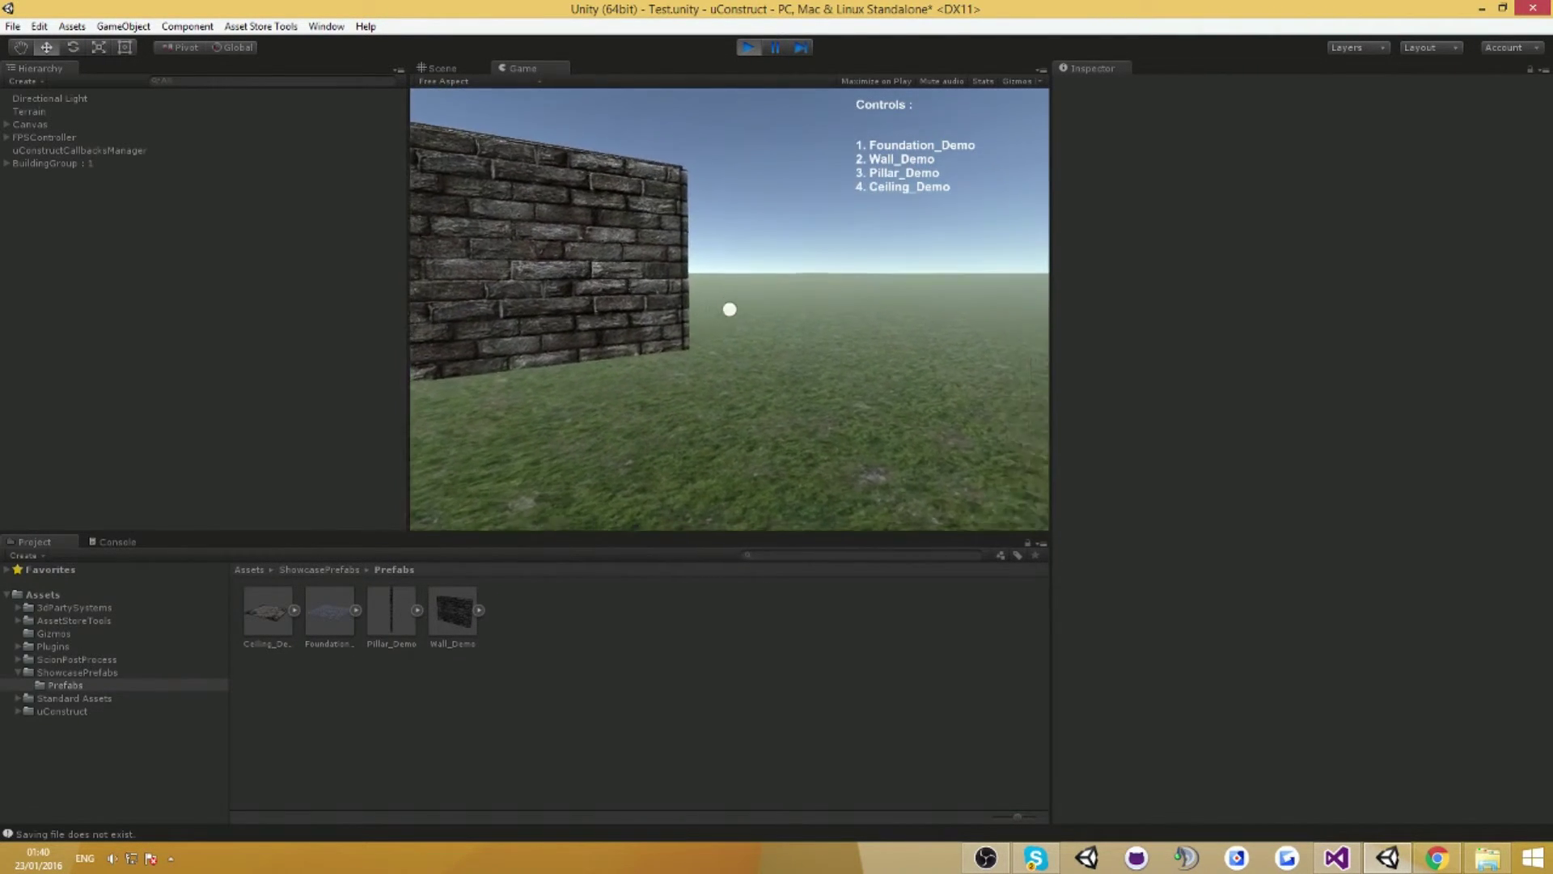
{"action": "key", "text": "w"}
{"action": "key", "text": "space"}
{"action": "key", "text": "d"}
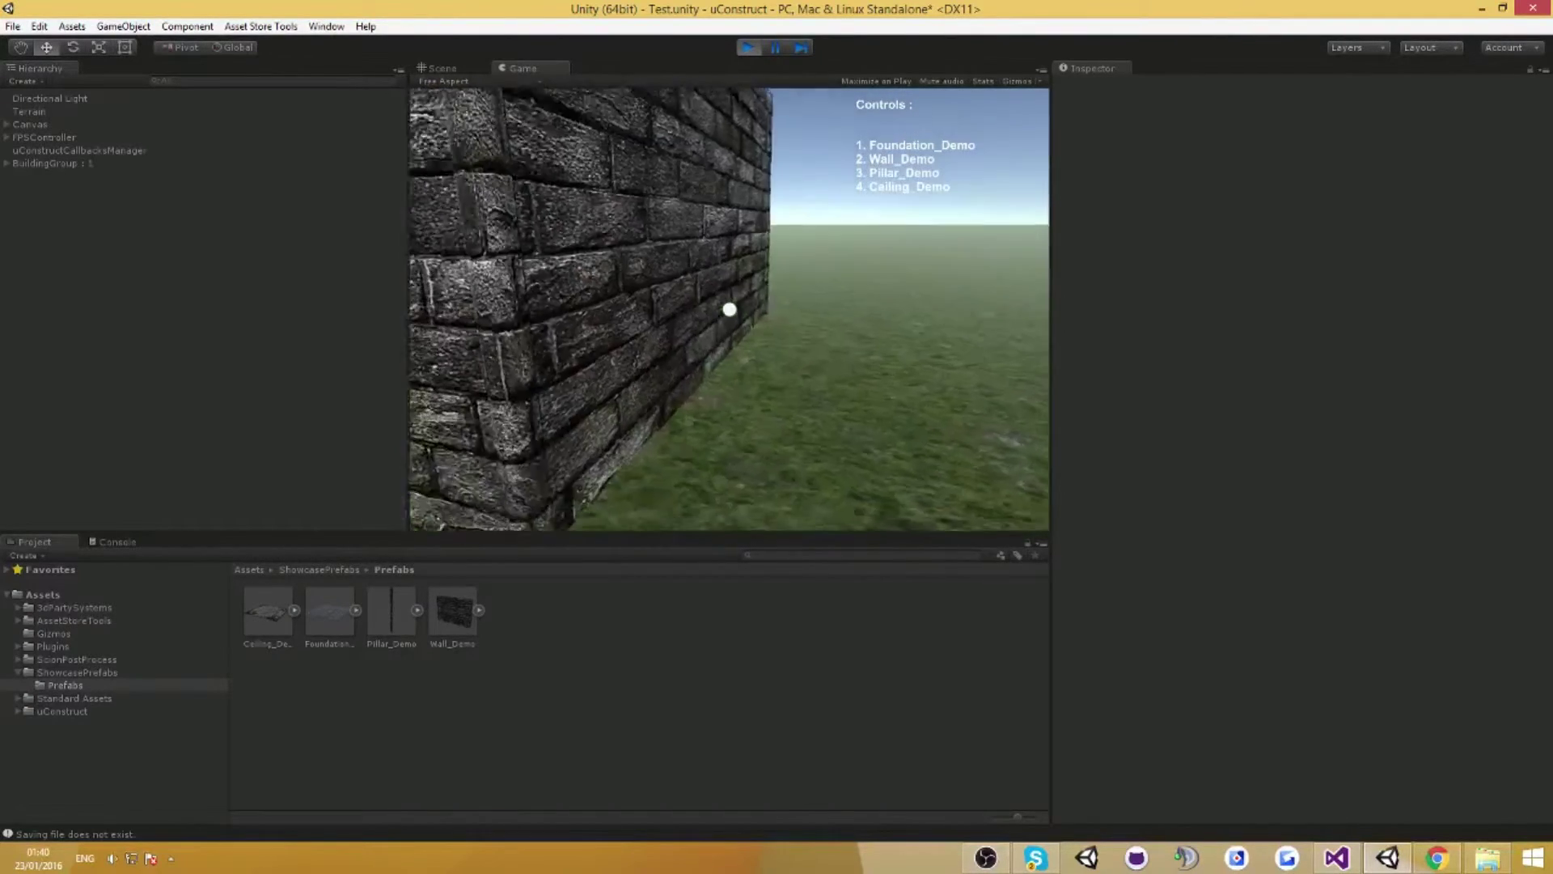
{"action": "key", "text": "s"}
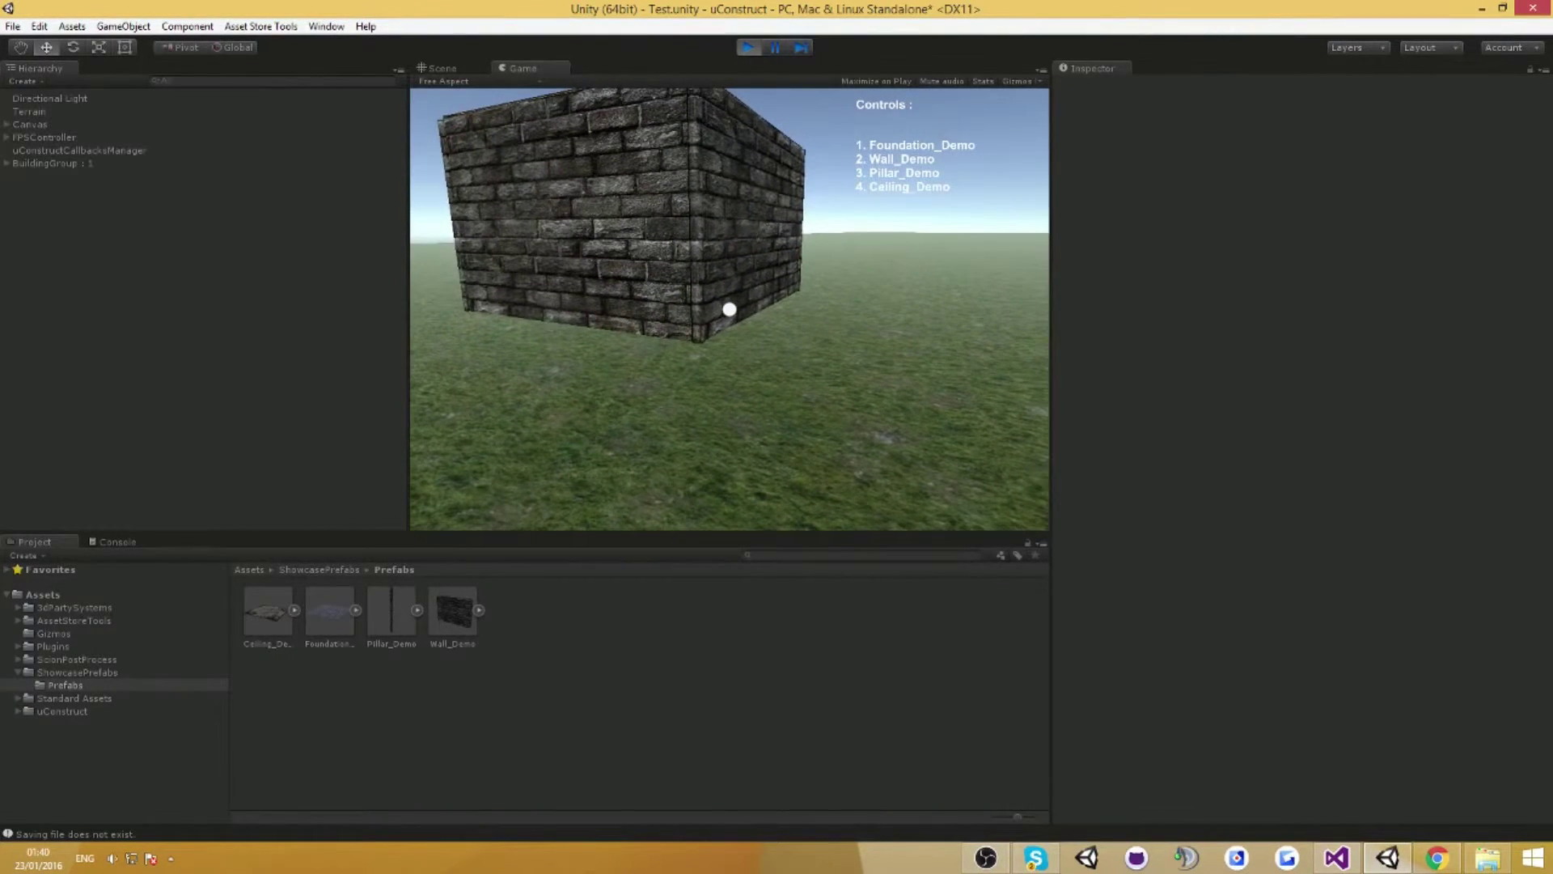
{"action": "key", "text": "a"}
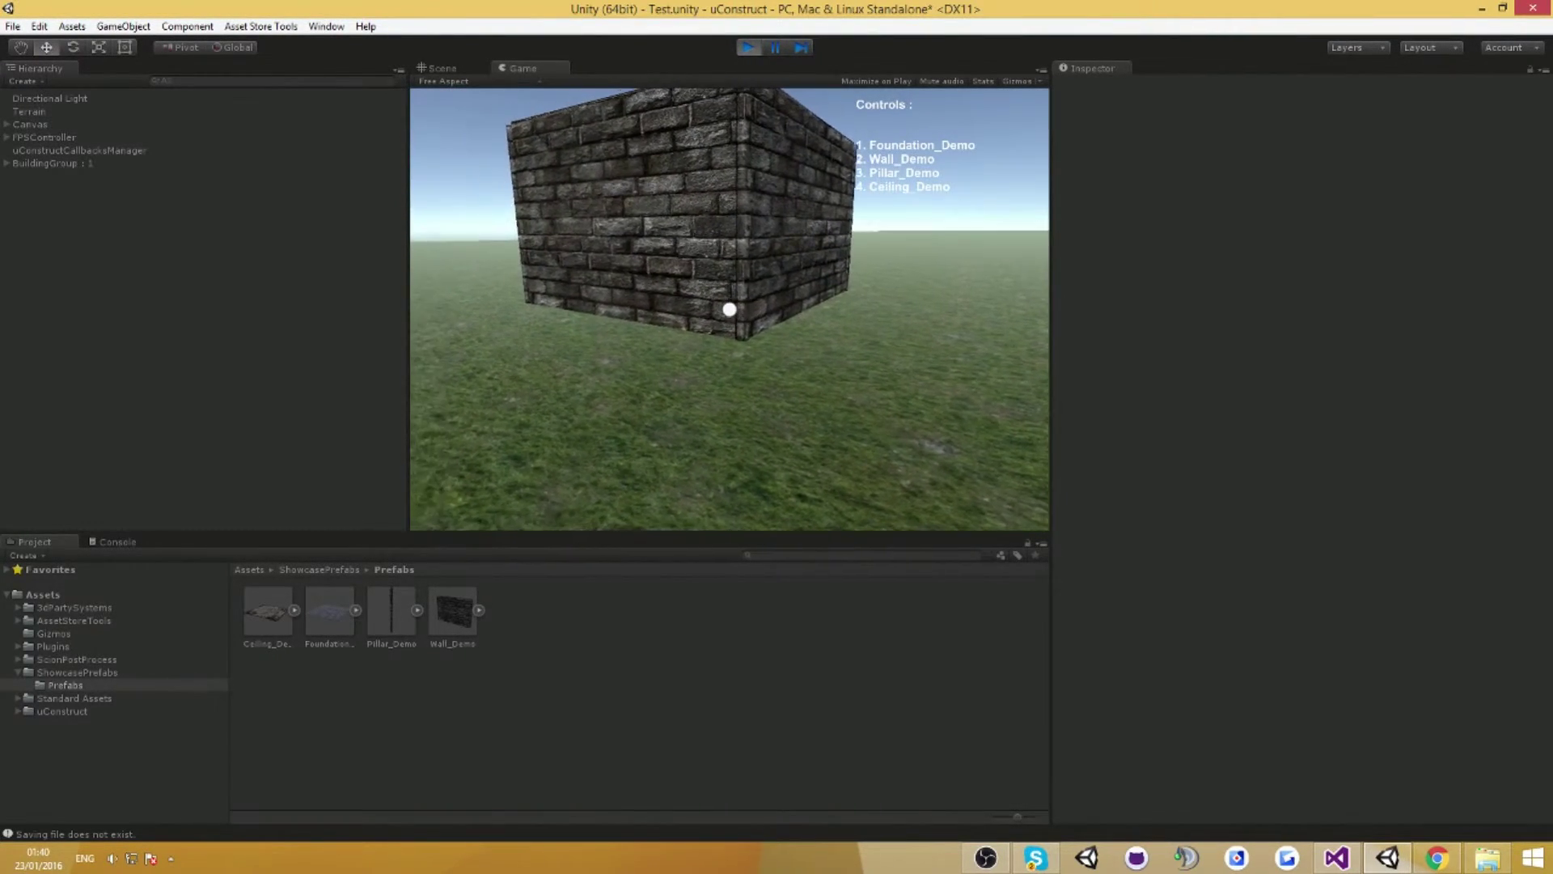
{"action": "key", "text": "a"}
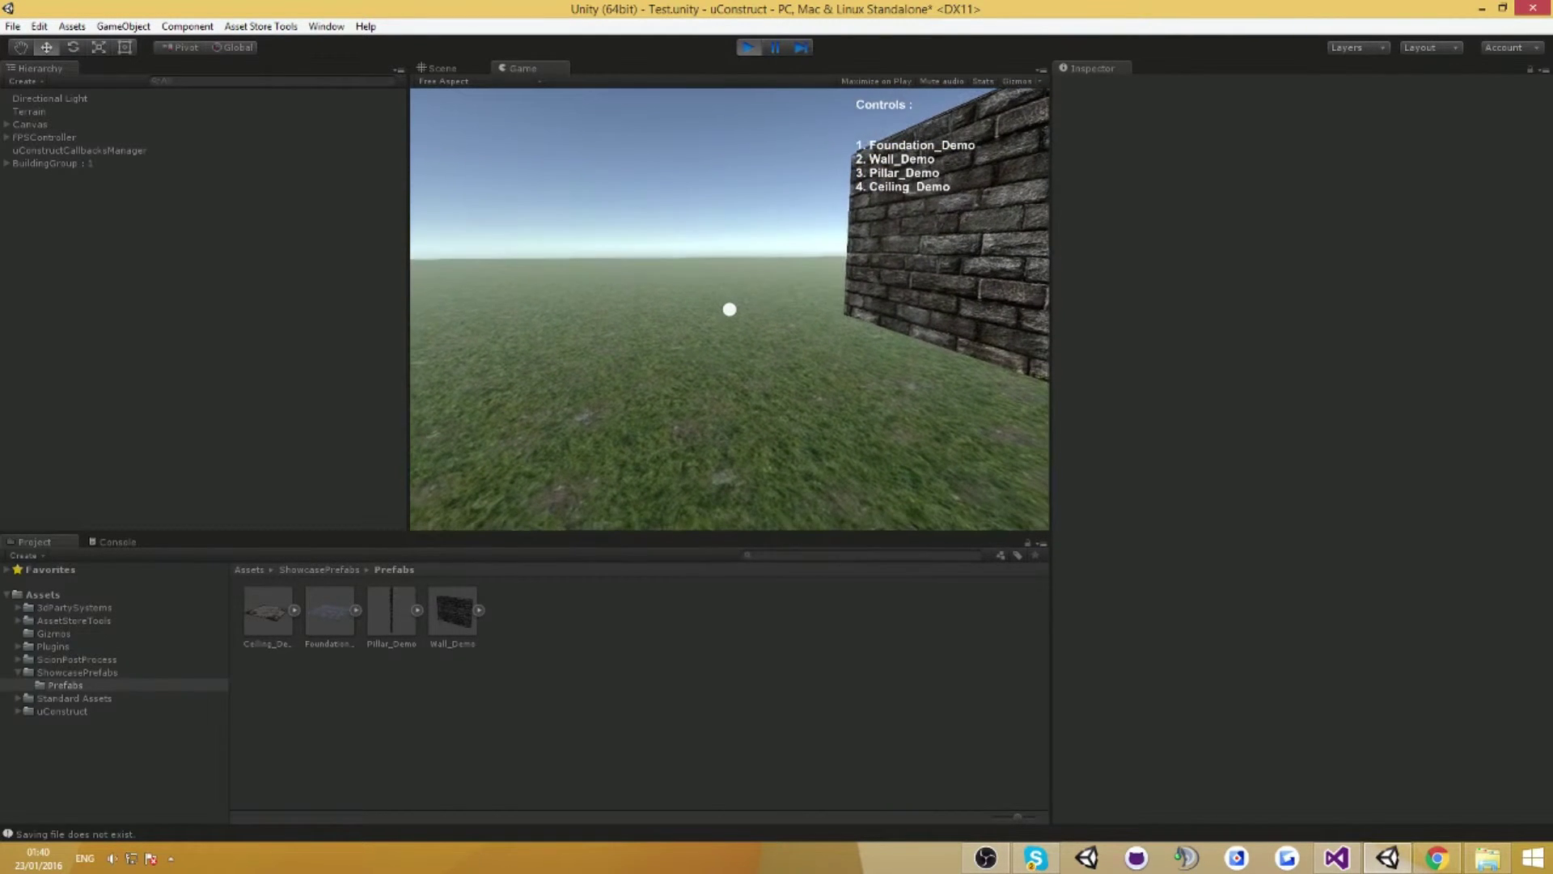
{"action": "key", "text": "d"}
{"action": "key", "text": "a"}
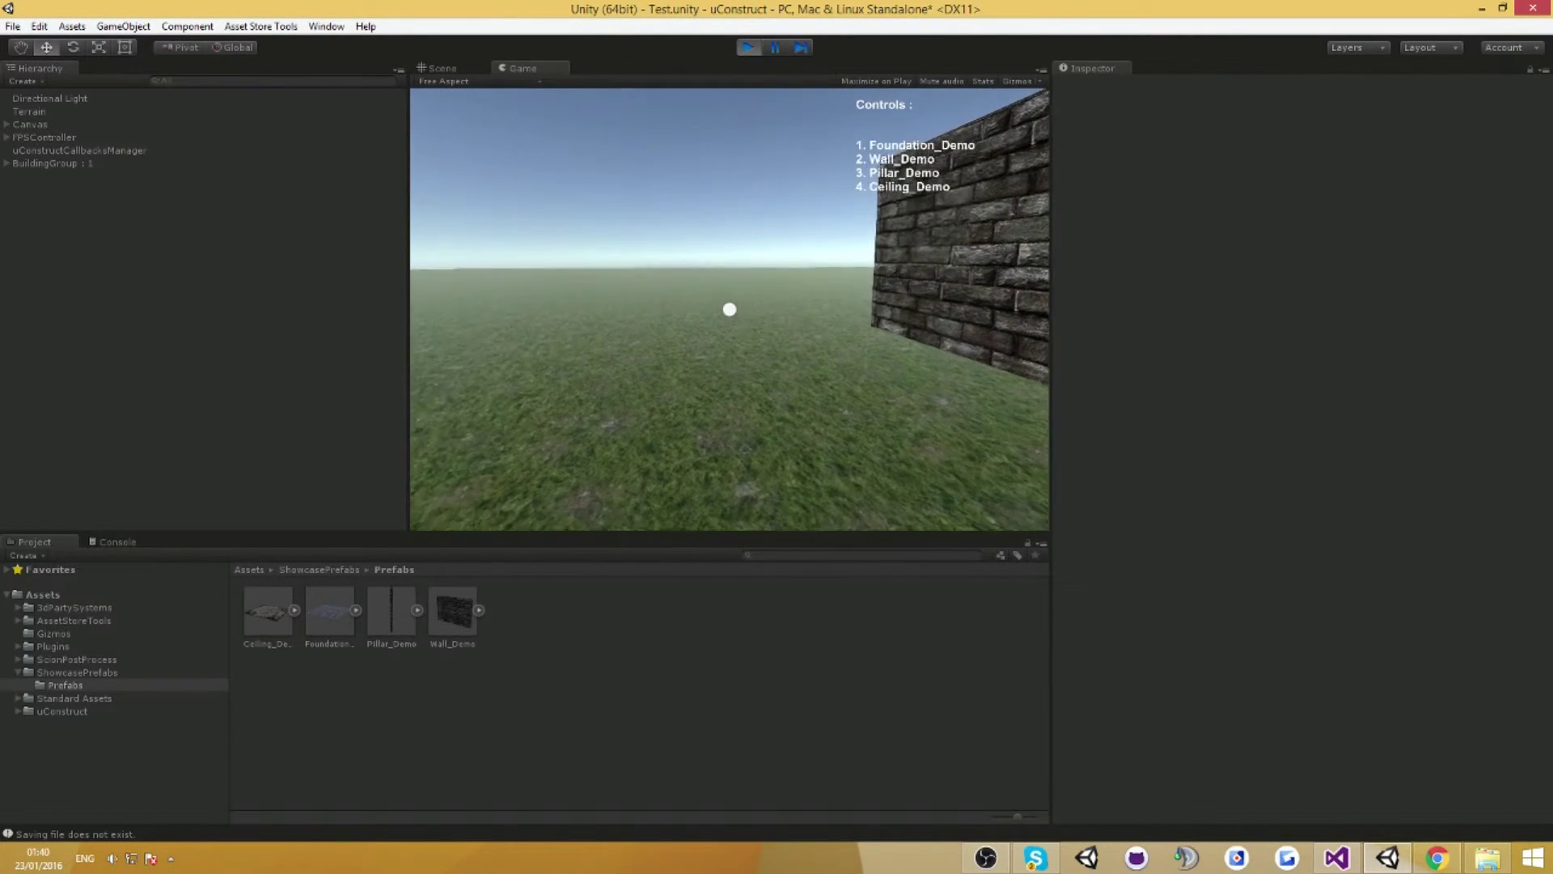
{"action": "key", "text": "a"}
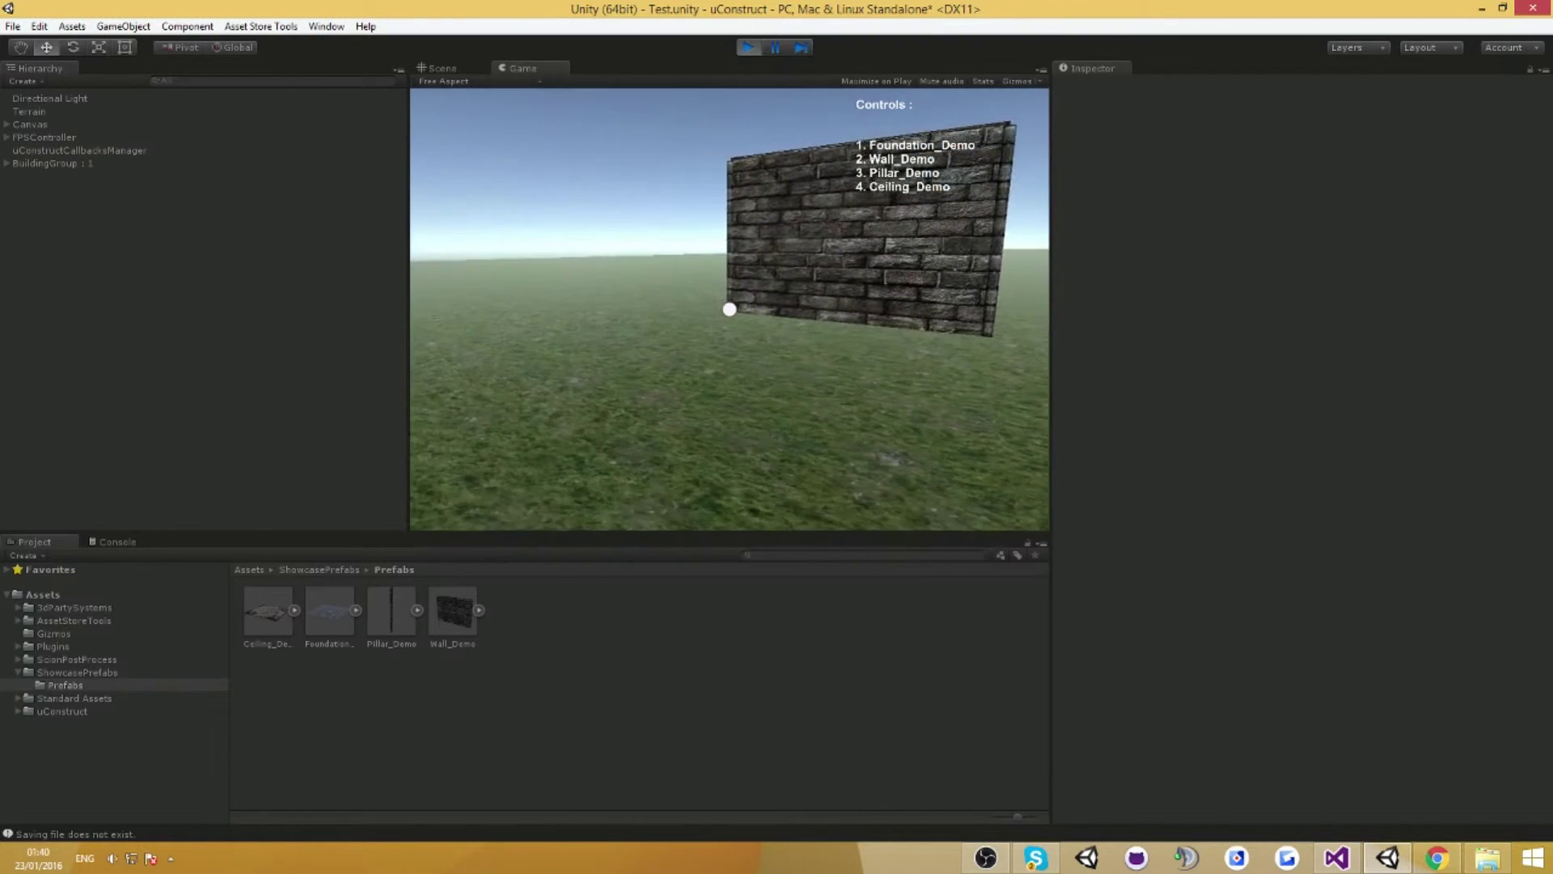
{"action": "key", "text": "ctrl+p"}
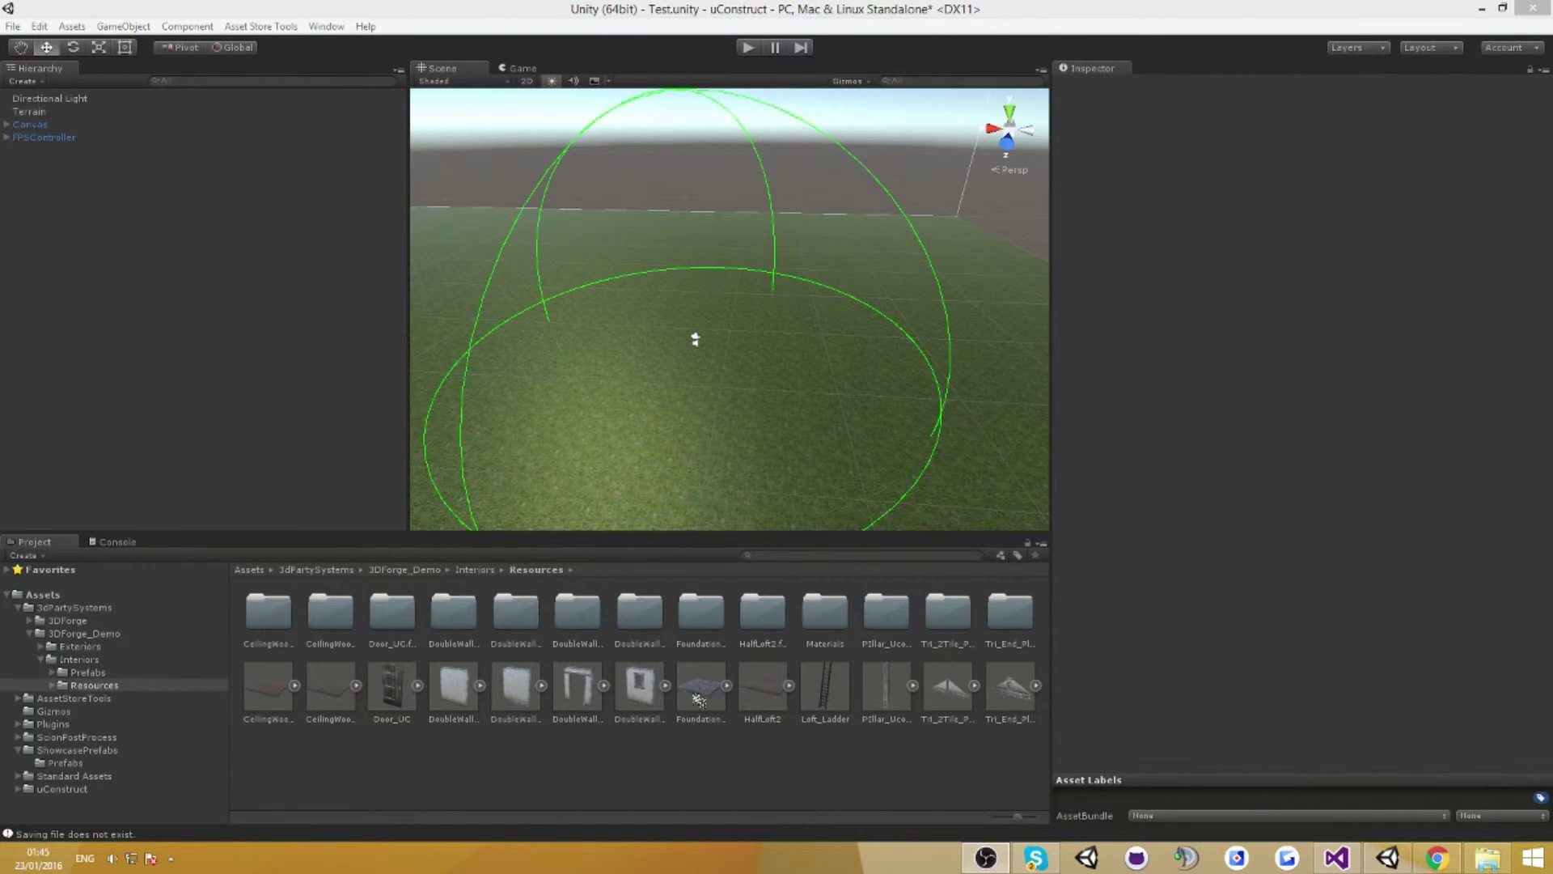
Add the Foundation_Stone2 model from the Interiors Resources folder to the terrain in the scene.
{"action": "right_click_drag", "start_coordinate": [784, 368], "coordinate": [727, 375]}
{"action": "right_click_drag", "start_coordinate": [757, 454], "coordinate": [769, 510]}
{"action": "left_click_drag", "start_coordinate": [710, 693], "coordinate": [730, 490]}
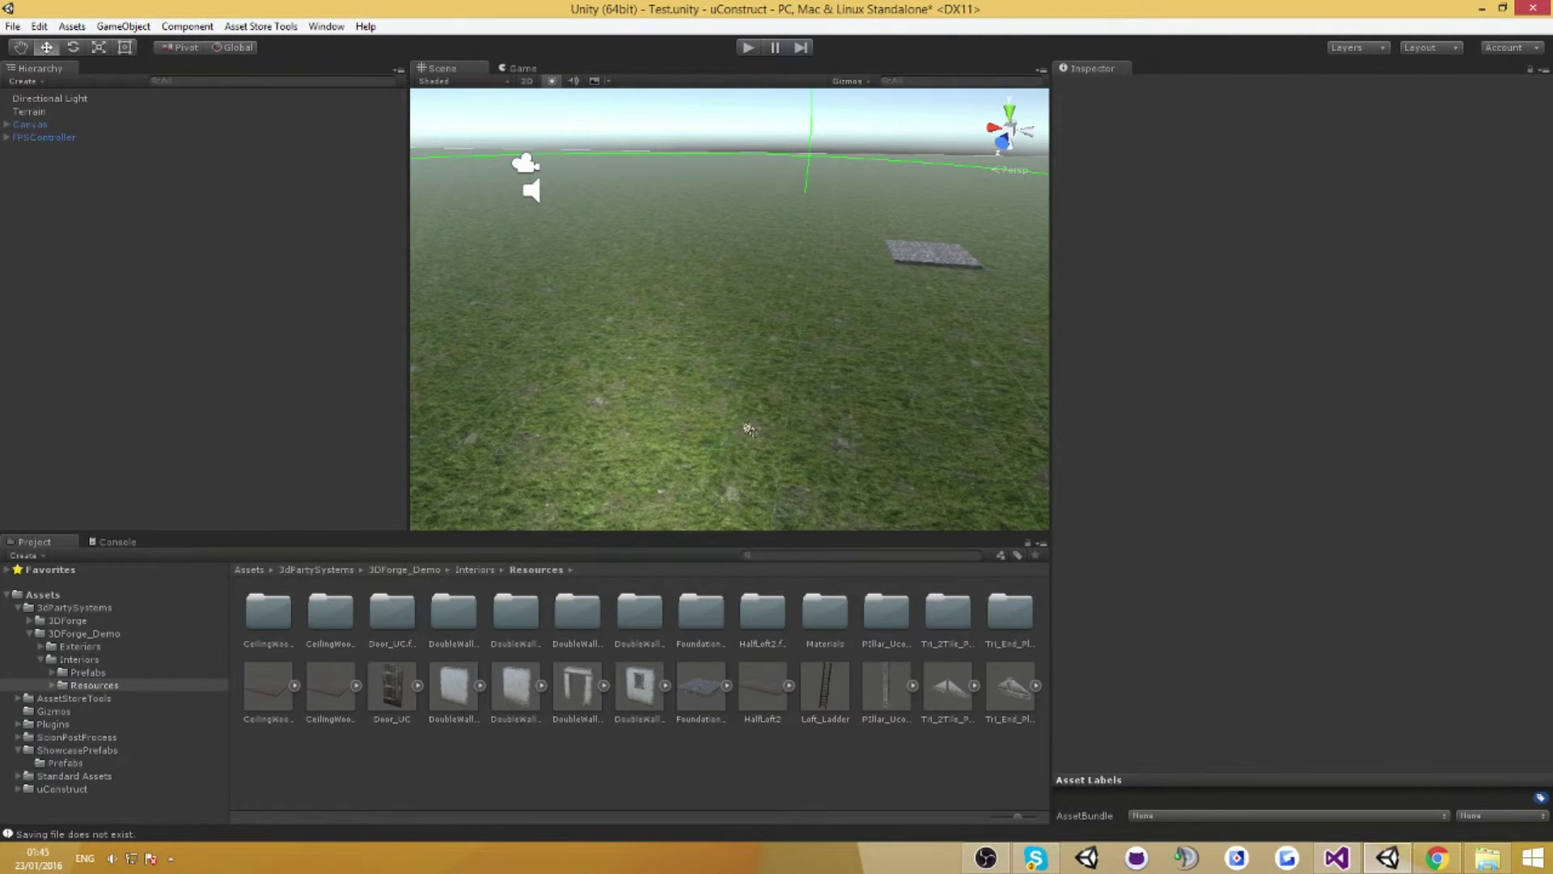
{"action": "left_click_drag", "start_coordinate": [749, 430], "coordinate": [749, 429]}
{"action": "mouse_move", "coordinate": [749, 429]}
{"action": "right_mouse_down"}
{"action": "mouse_move", "coordinate": [787, 429]}
{"action": "mouse_move", "coordinate": [711, 450]}
{"action": "mouse_move", "coordinate": [742, 416]}
{"action": "right_mouse_up"}
{"action": "middle_click_drag", "start_coordinate": [742, 415], "coordinate": [752, 398]}
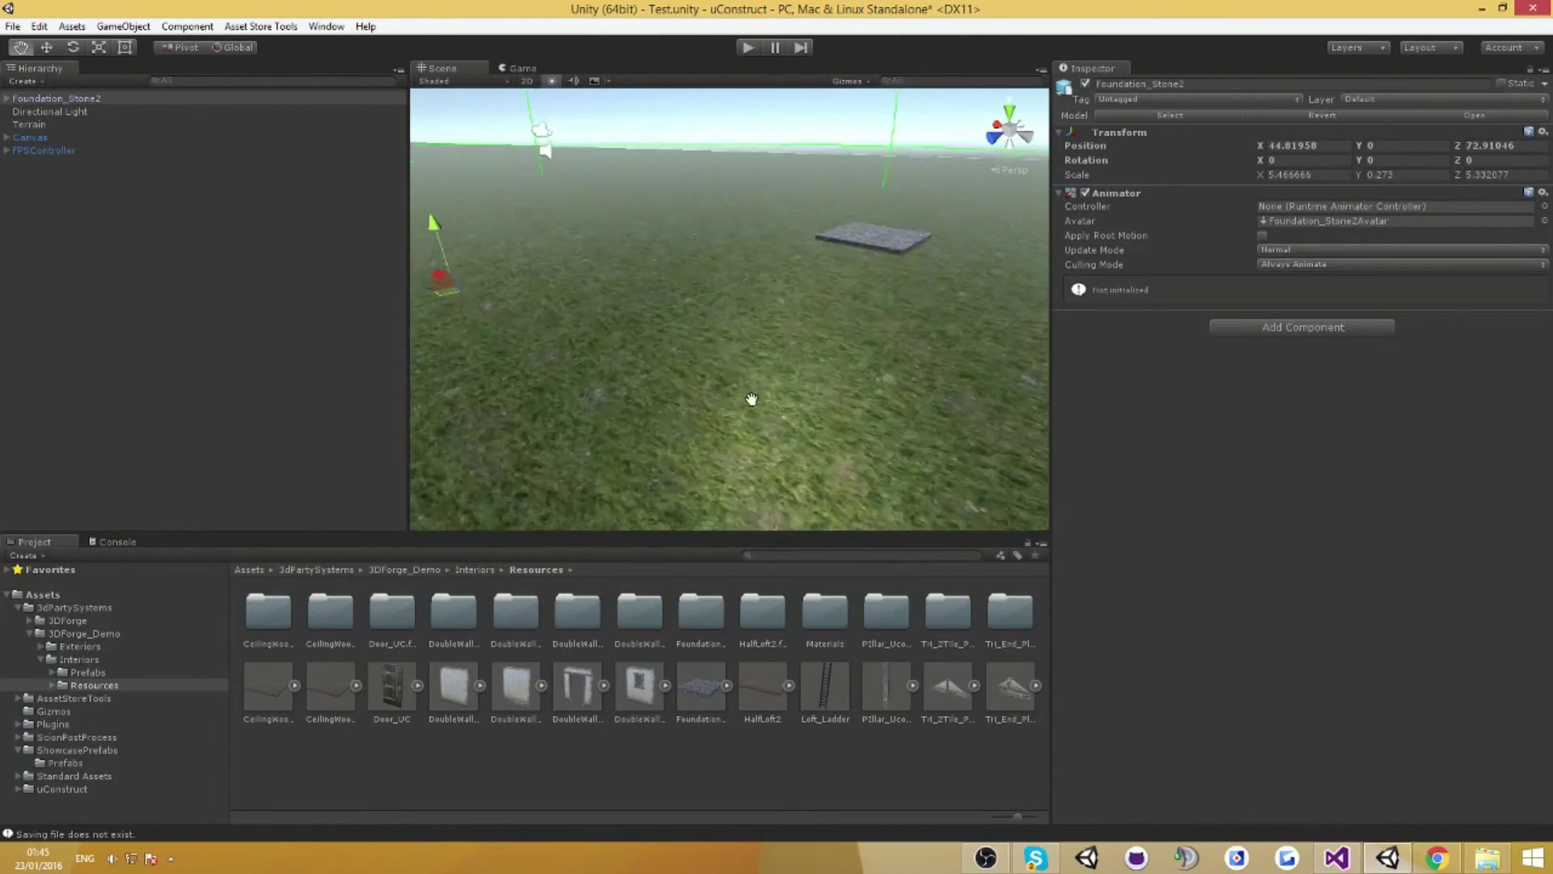
{"action": "right_click_drag", "start_coordinate": [751, 398], "coordinate": [649, 361]}
{"action": "right_click_drag", "start_coordinate": [695, 410], "coordinate": [774, 458]}
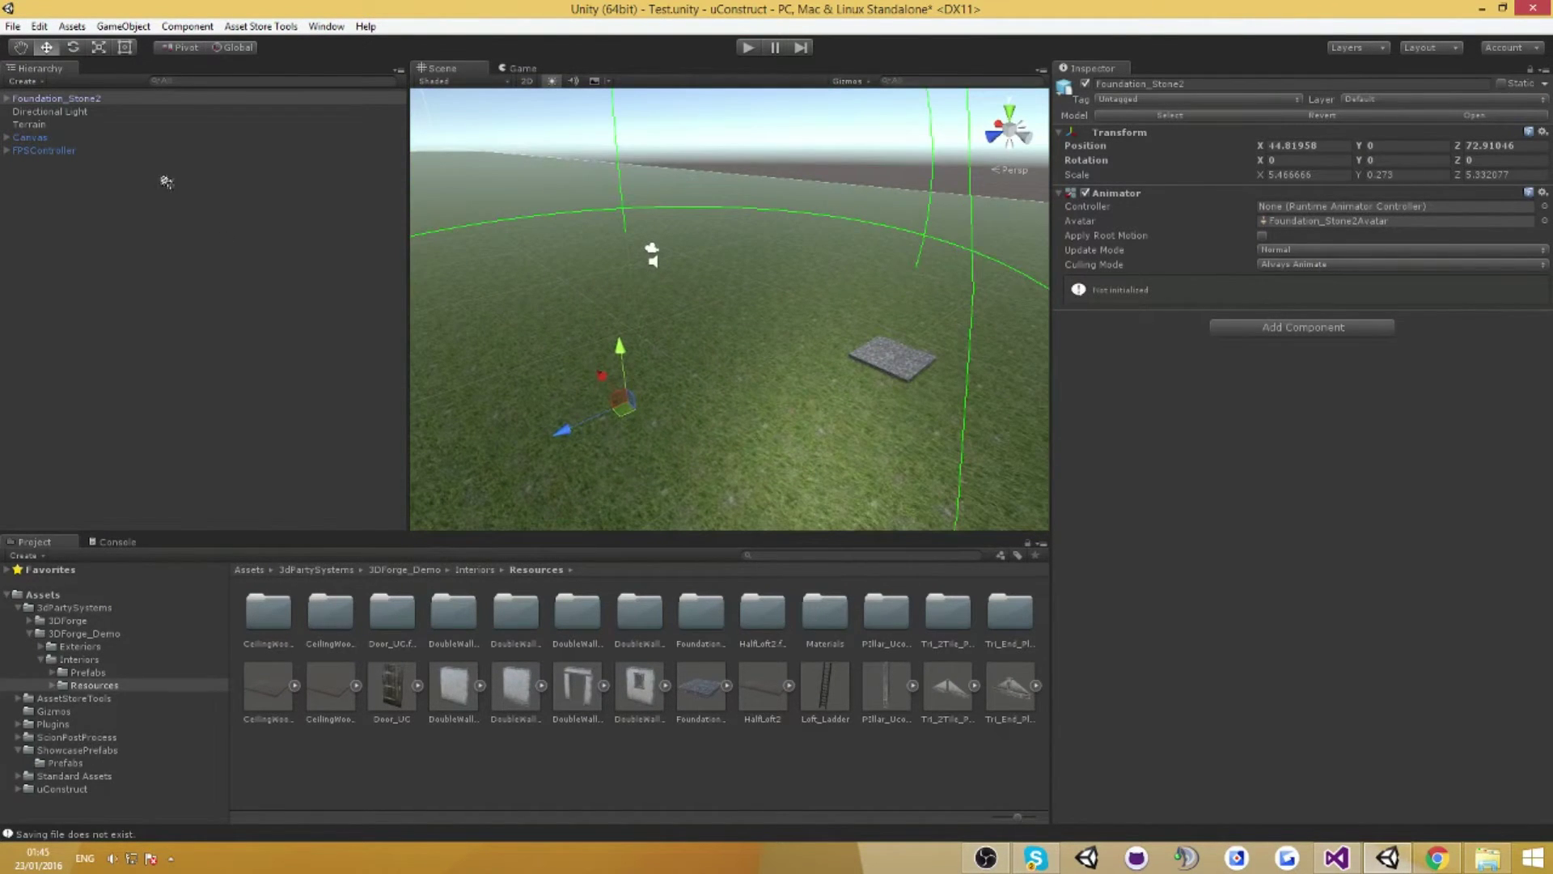
Add the Foundation_Demo prefab from ShowcasePrefabs to the scene near the stone foundation model and examine its socket outlines.
{"action": "left_click", "coordinate": [207, 760]}
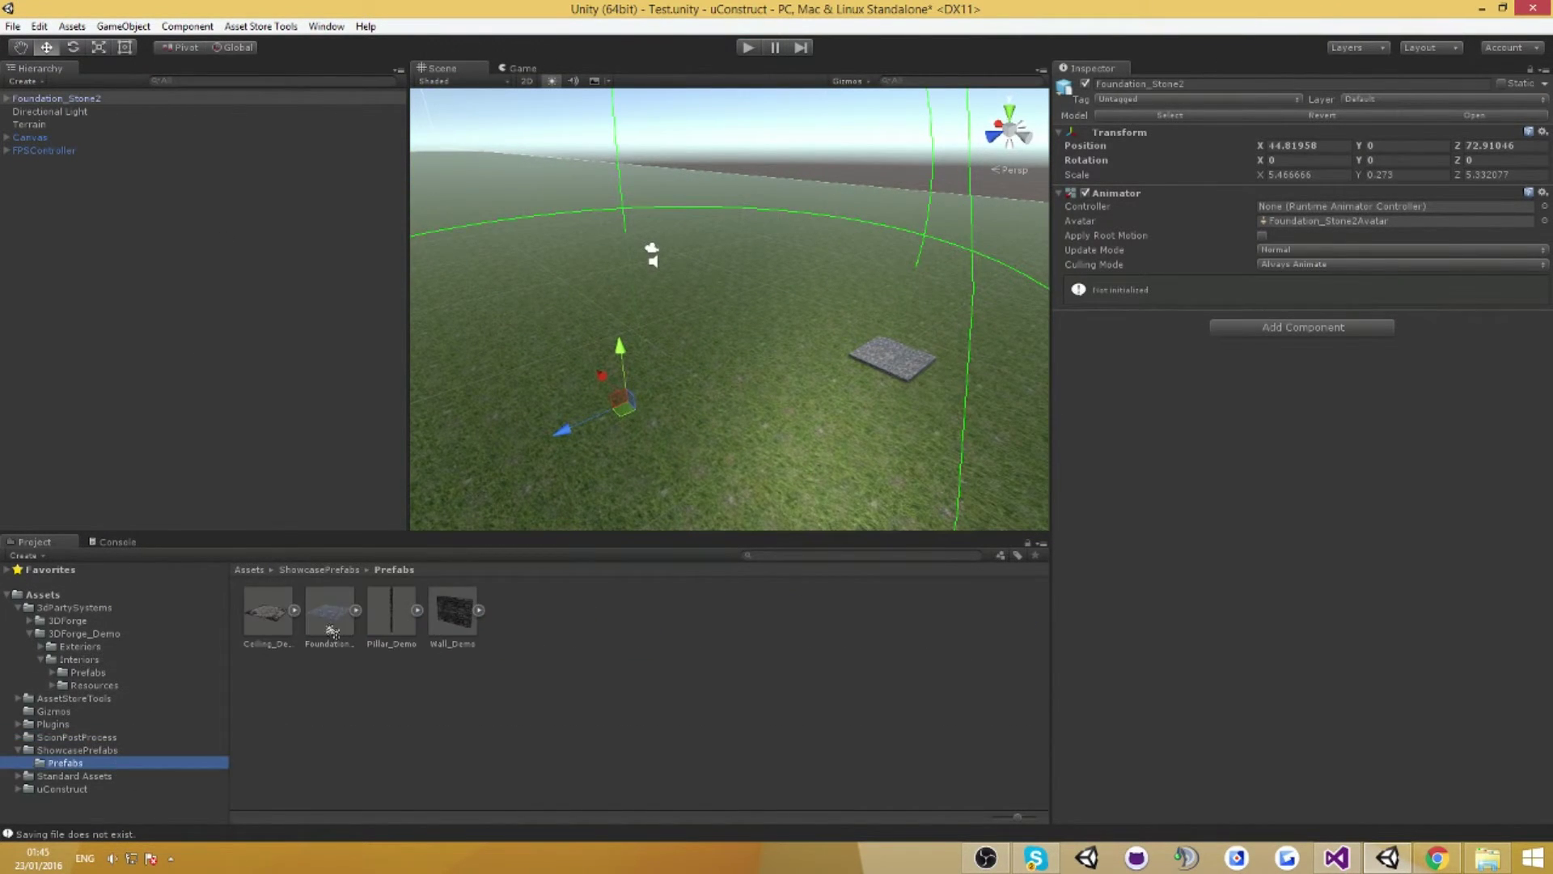
{"action": "left_click_drag", "start_coordinate": [332, 631], "coordinate": [801, 510]}
{"action": "right_click_drag", "start_coordinate": [732, 437], "coordinate": [791, 511]}
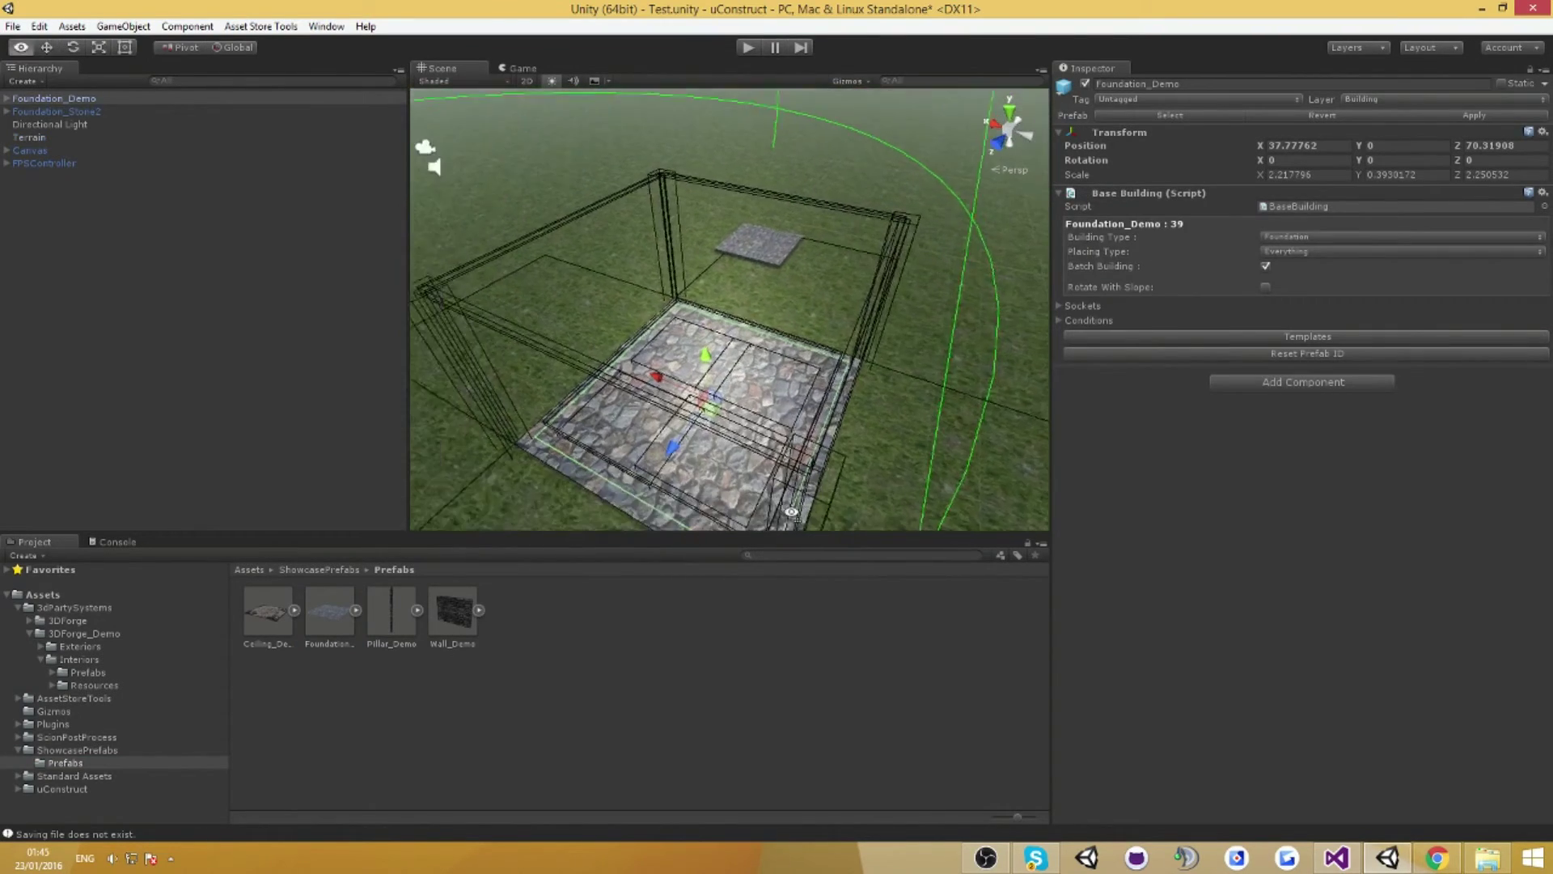
{"action": "scroll", "coordinate": [784, 494], "scroll_direction": "up", "scroll_amount": 4}
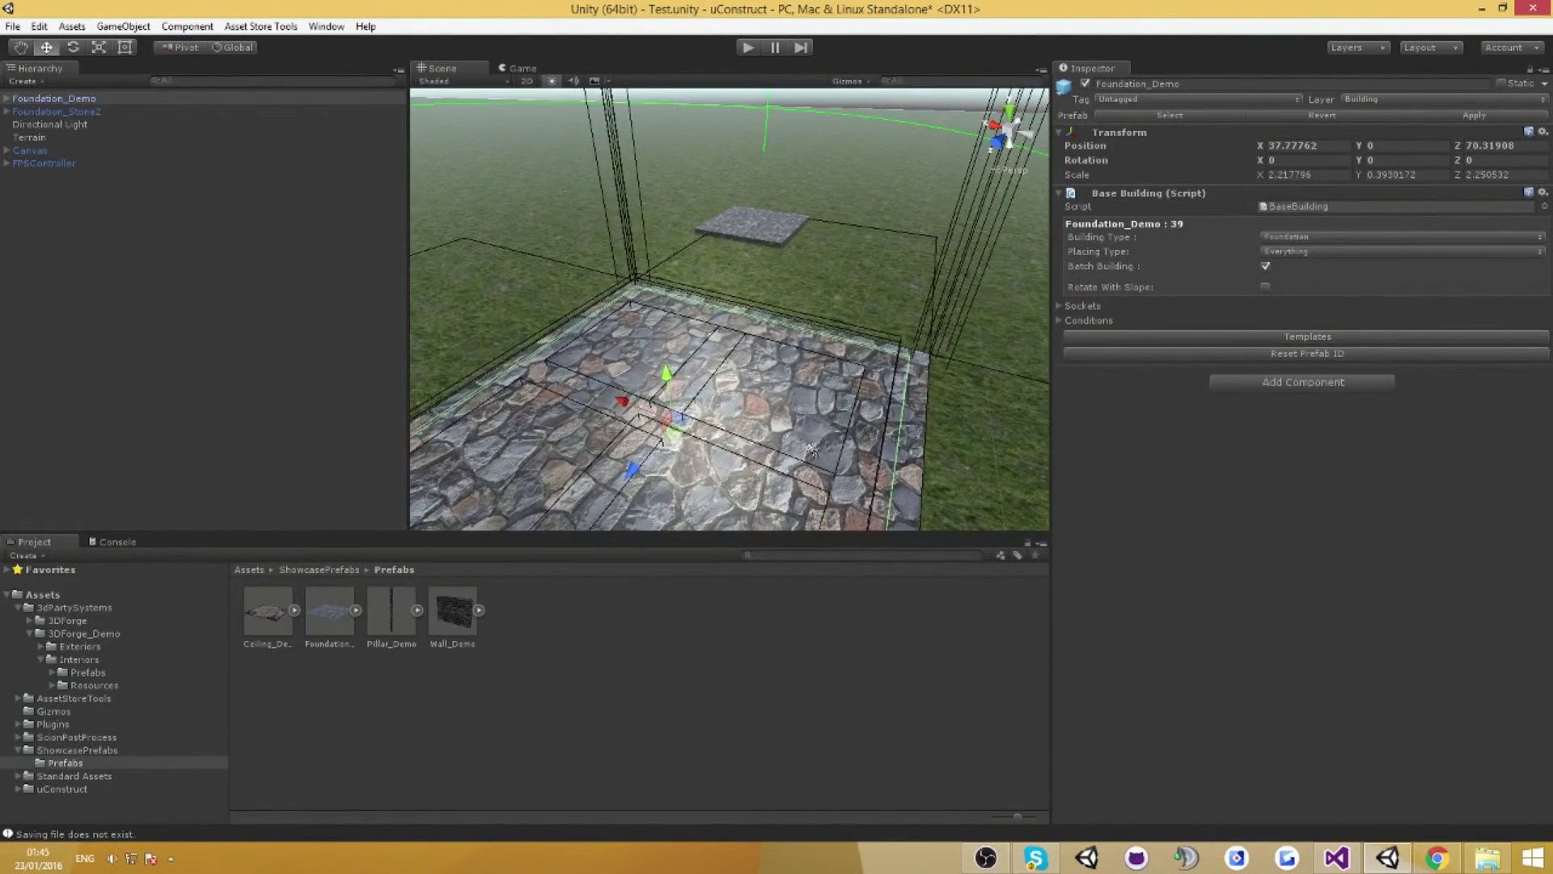
{"action": "right_click_drag", "start_coordinate": [812, 450], "coordinate": [848, 425]}
{"action": "scroll", "coordinate": [835, 440], "scroll_direction": "down", "scroll_amount": 3}
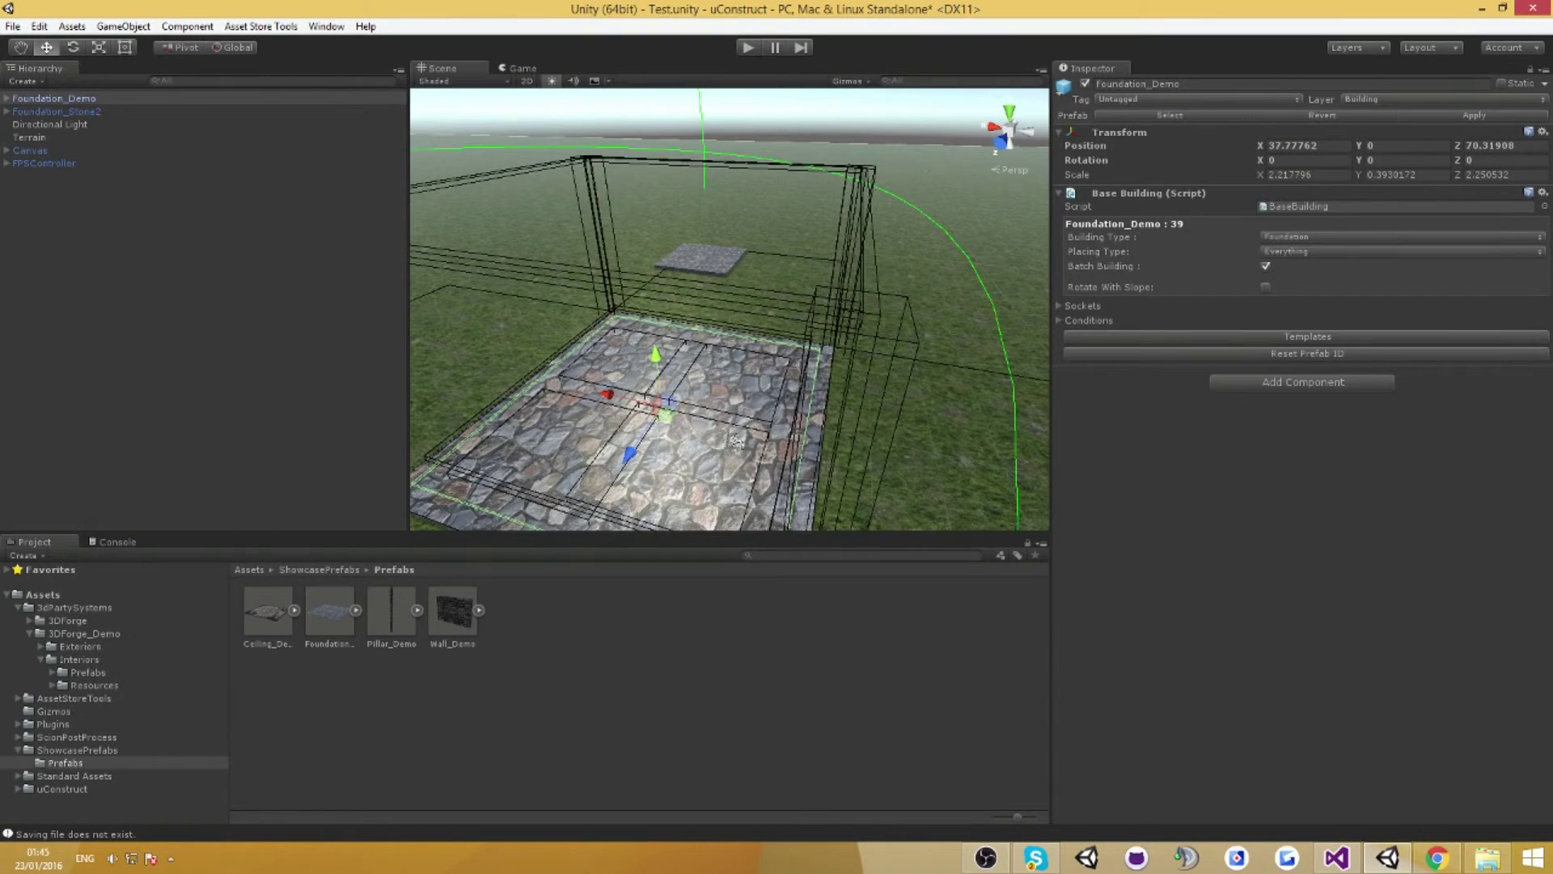
Delete the Foundation_Demo and Foundation_Stone2 objects from the scene.
{"action": "left_click_drag", "start_coordinate": [736, 441], "coordinate": [748, 450], "text": "alt"}
{"action": "left_click_drag", "start_coordinate": [661, 429], "coordinate": [406, 231], "text": "alt"}
{"action": "left_click", "coordinate": [176, 111]}
{"action": "key", "text": "Delete"}
{"action": "left_click", "coordinate": [190, 100]}
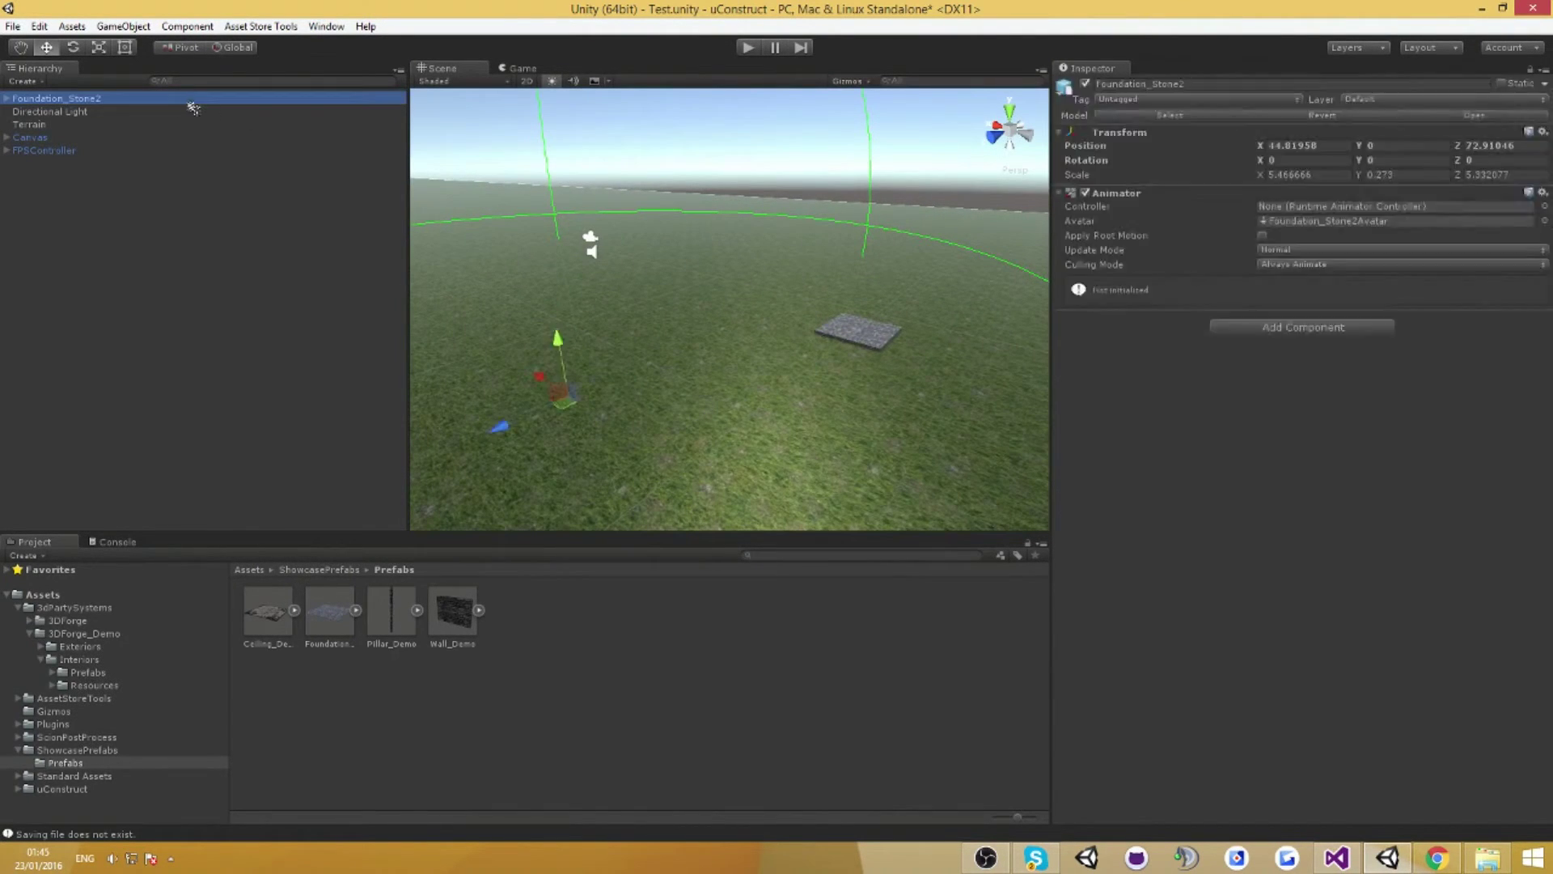
{"action": "key", "text": "Delete"}
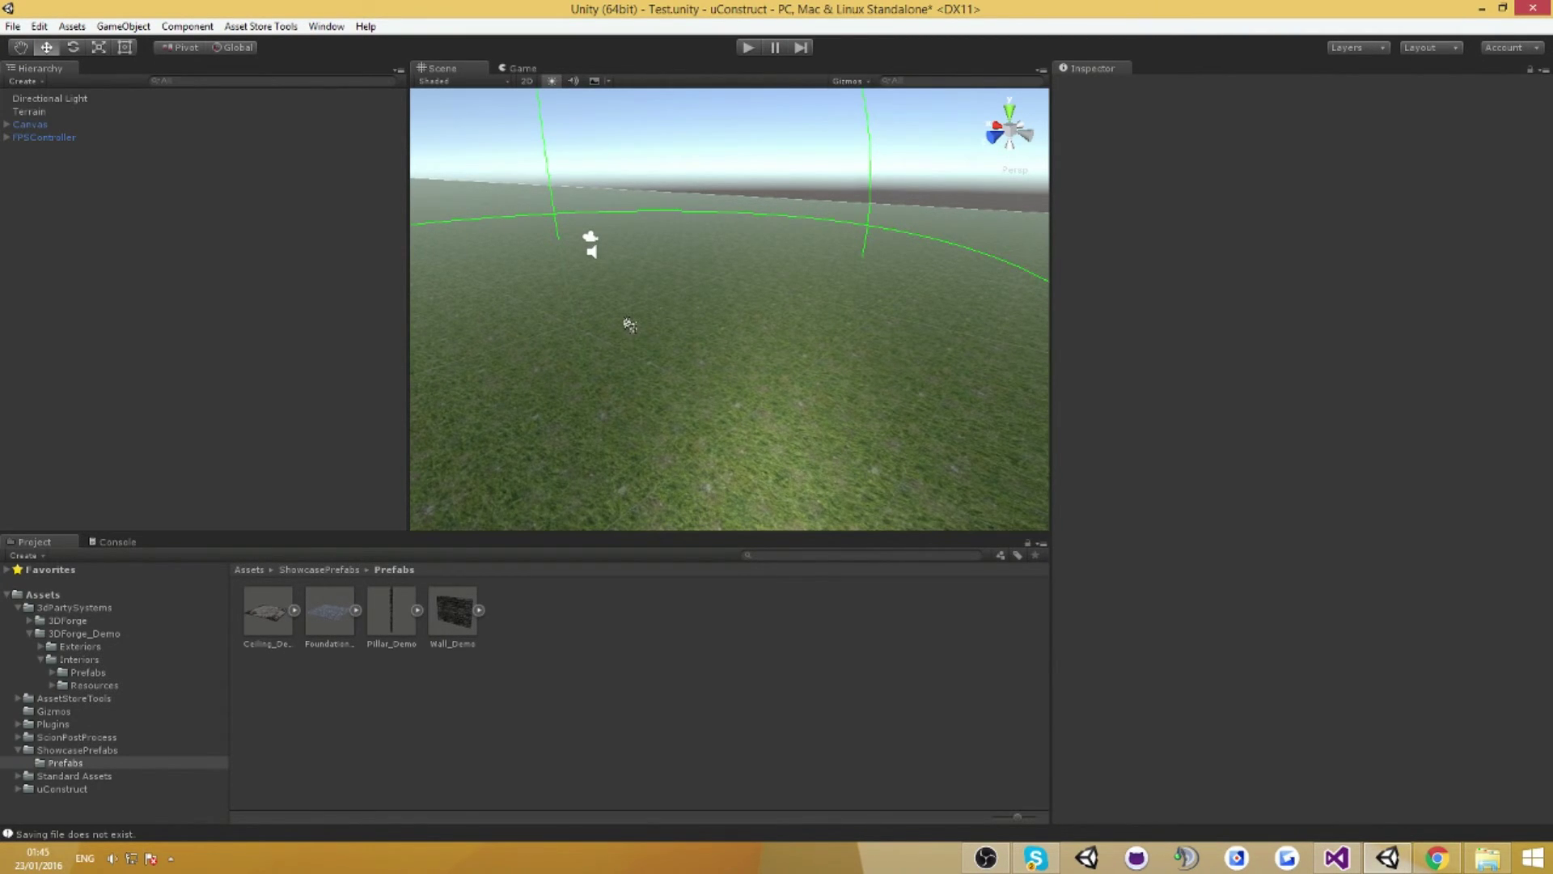
{"action": "right_click_drag", "start_coordinate": [655, 310], "coordinate": [846, 375]}
{"action": "scroll", "coordinate": [757, 332], "scroll_direction": "down", "scroll_amount": 3}
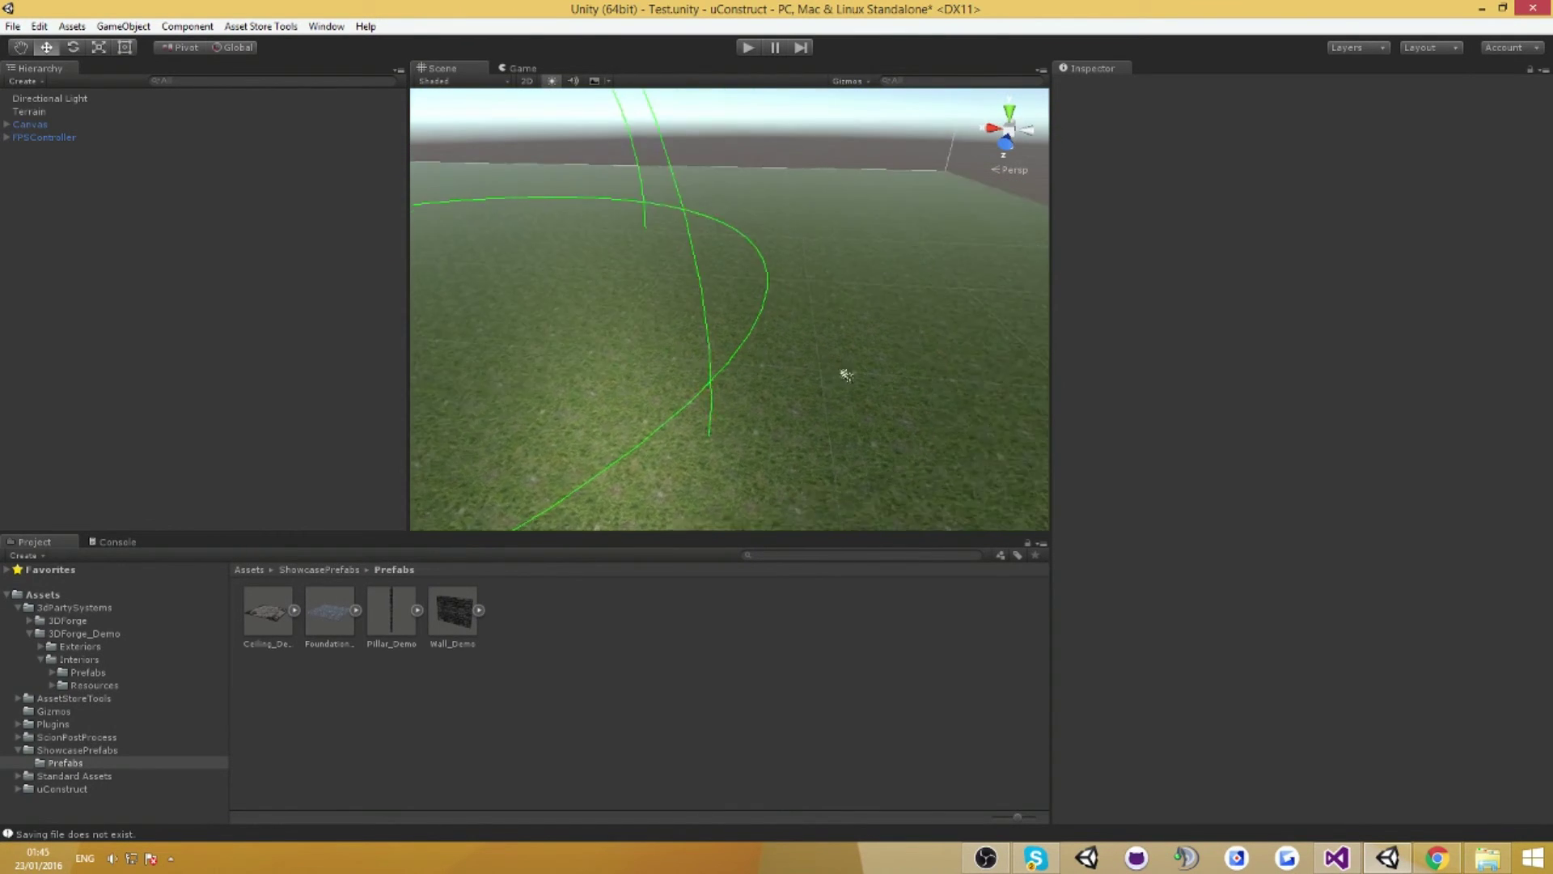
{"action": "scroll", "coordinate": [846, 375], "scroll_direction": "down", "scroll_amount": 3}
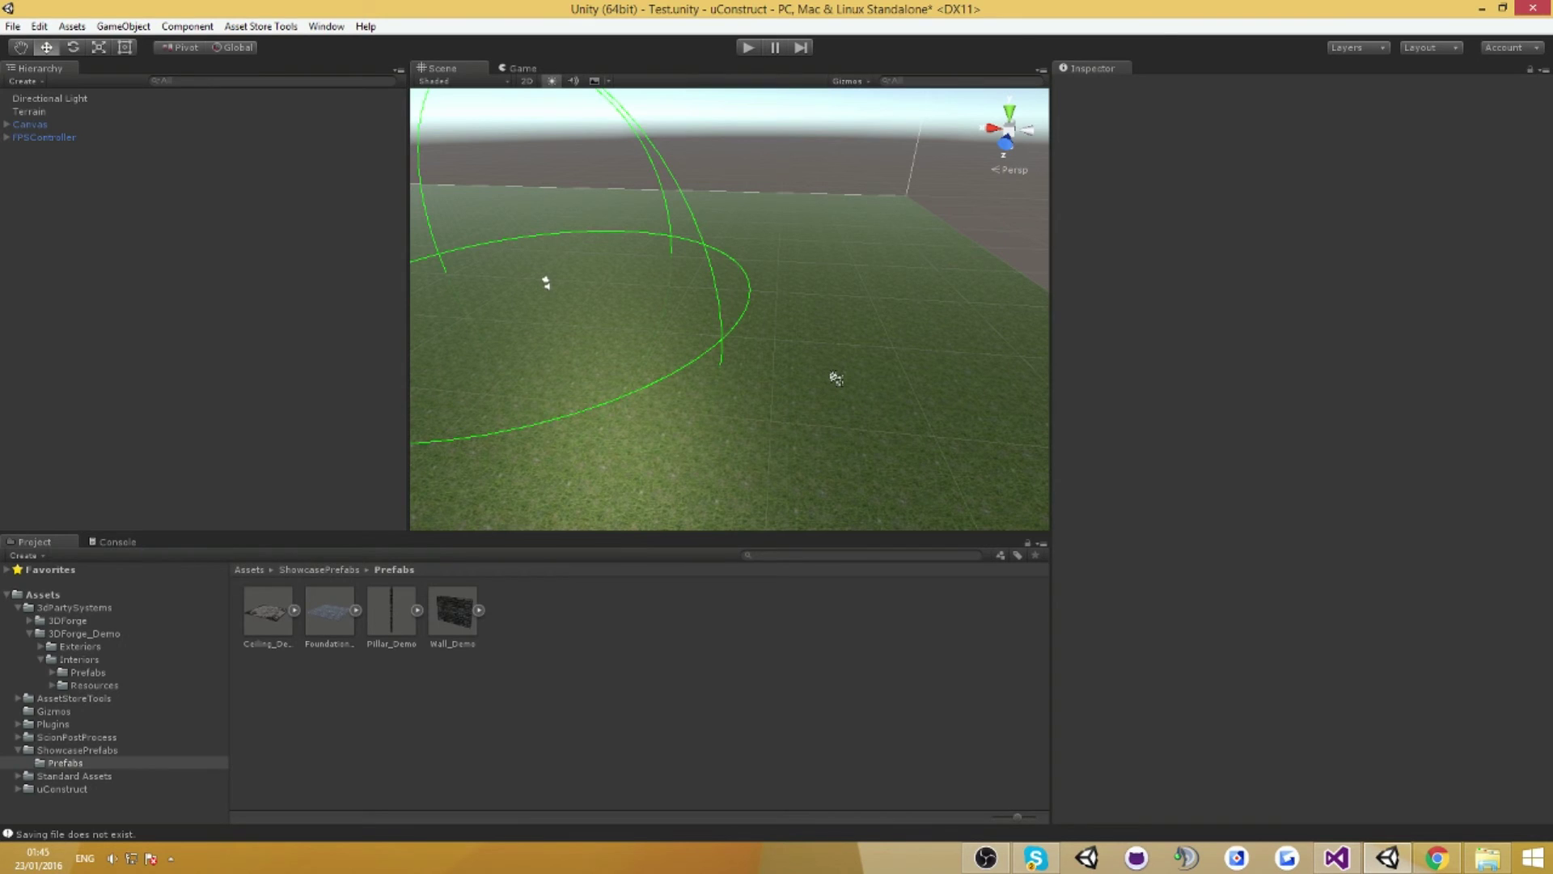
{"action": "right_click_drag", "start_coordinate": [869, 433], "coordinate": [664, 423]}
{"action": "key", "text": "w"}
{"action": "left_click_drag", "start_coordinate": [664, 424], "coordinate": [1051, 463], "text": "alt"}
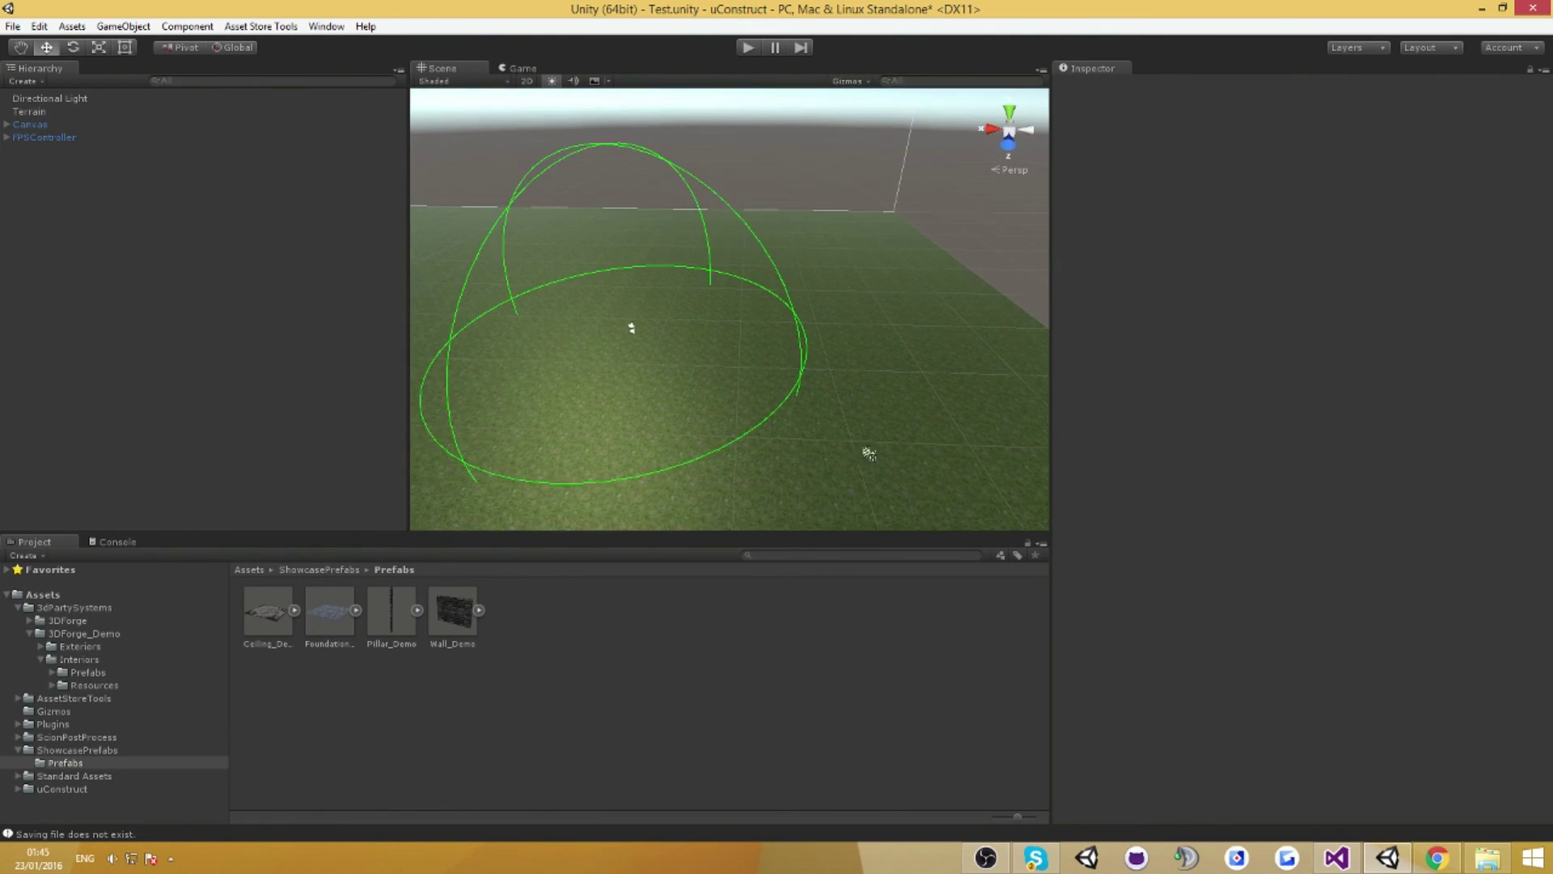